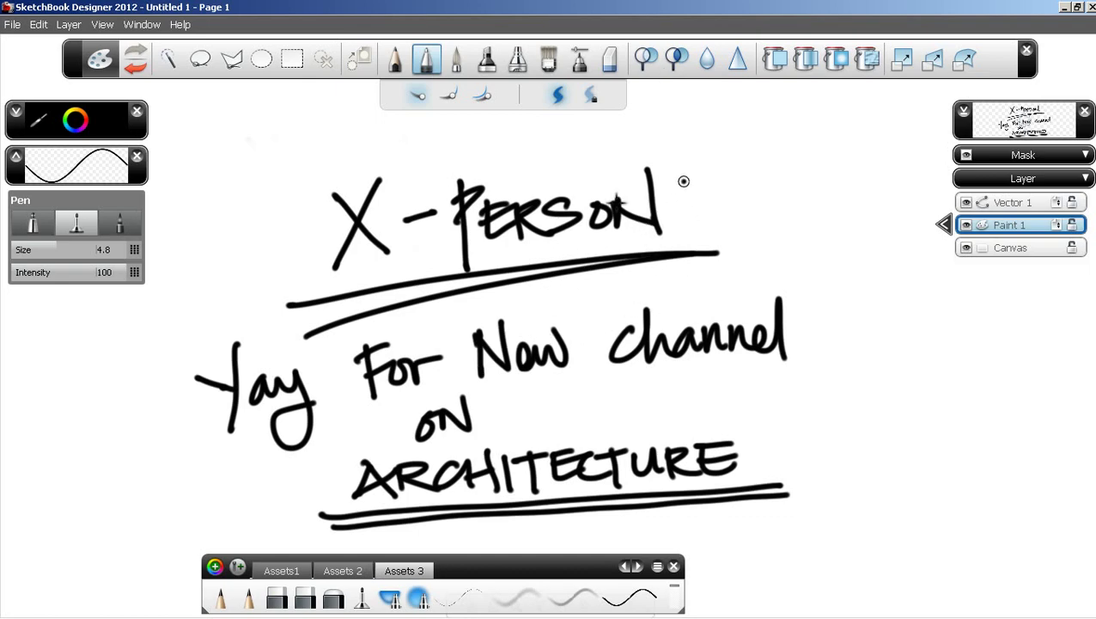
- Try the eraser briefly, then return to drawing with the pen
left_click(421, 54)
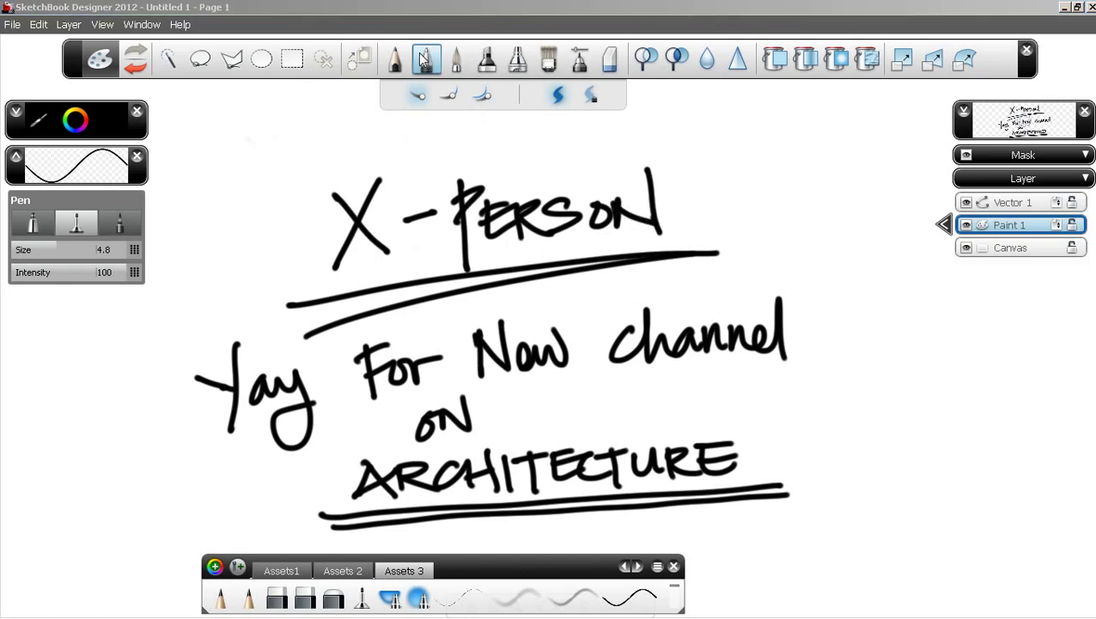
left_click(609, 59)
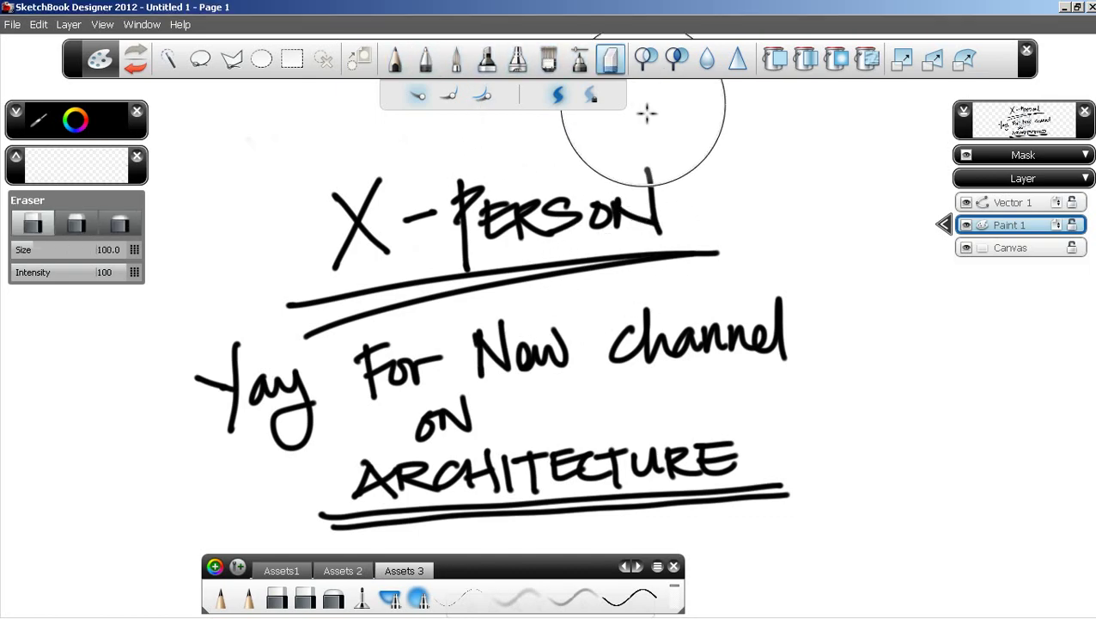
left_click(426, 58)
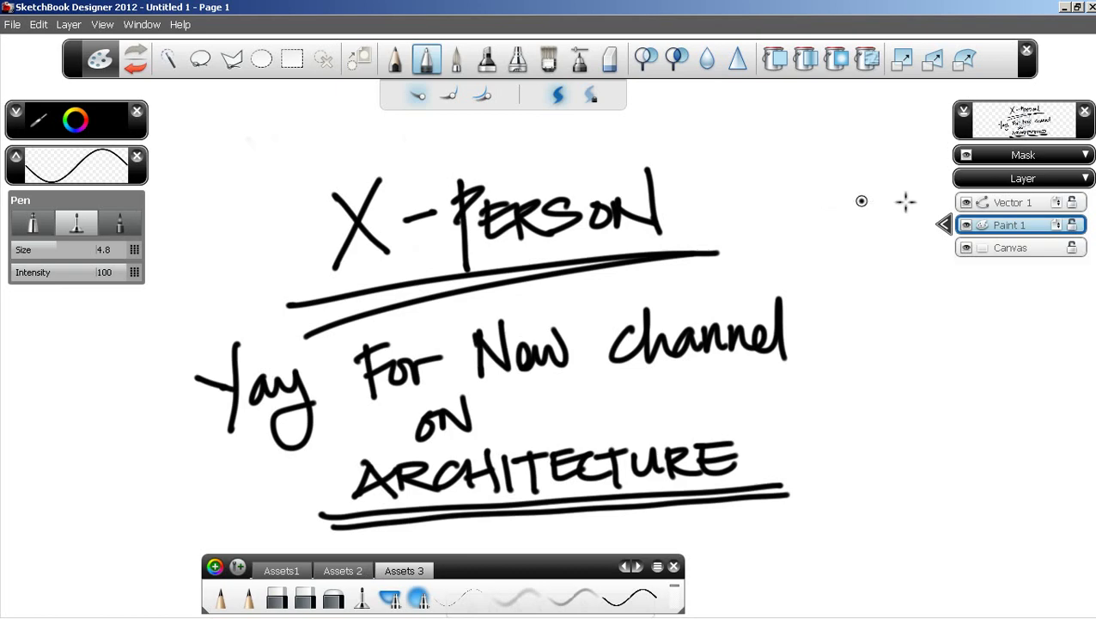
- Delete the Paint 1 layer holding the lettering and add a new empty paint layer
left_click(1018, 203)
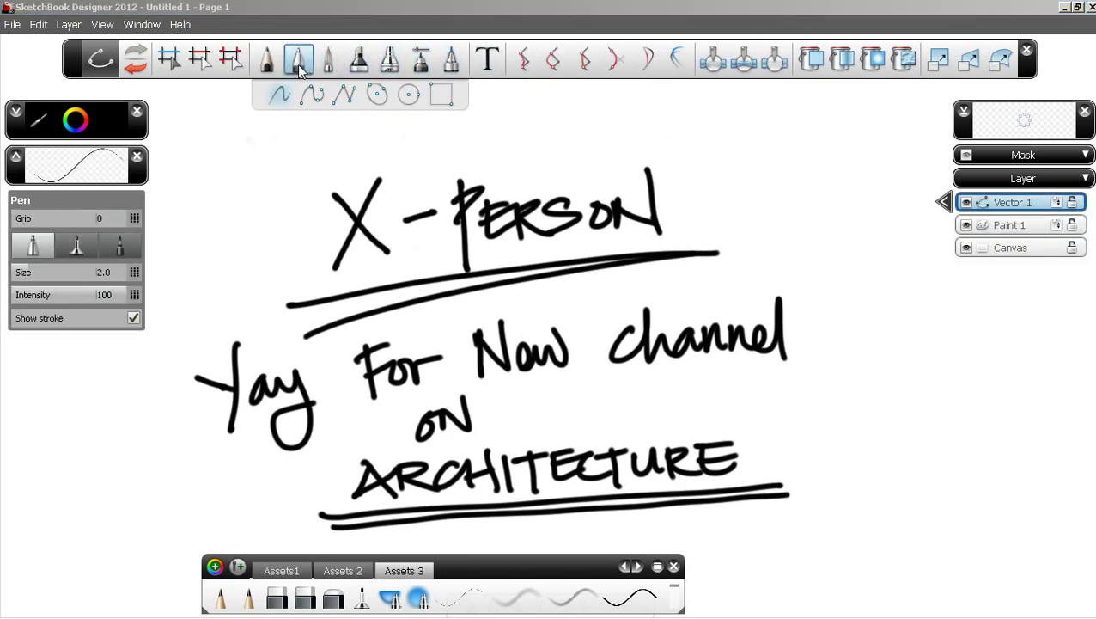
left_click(1021, 225)
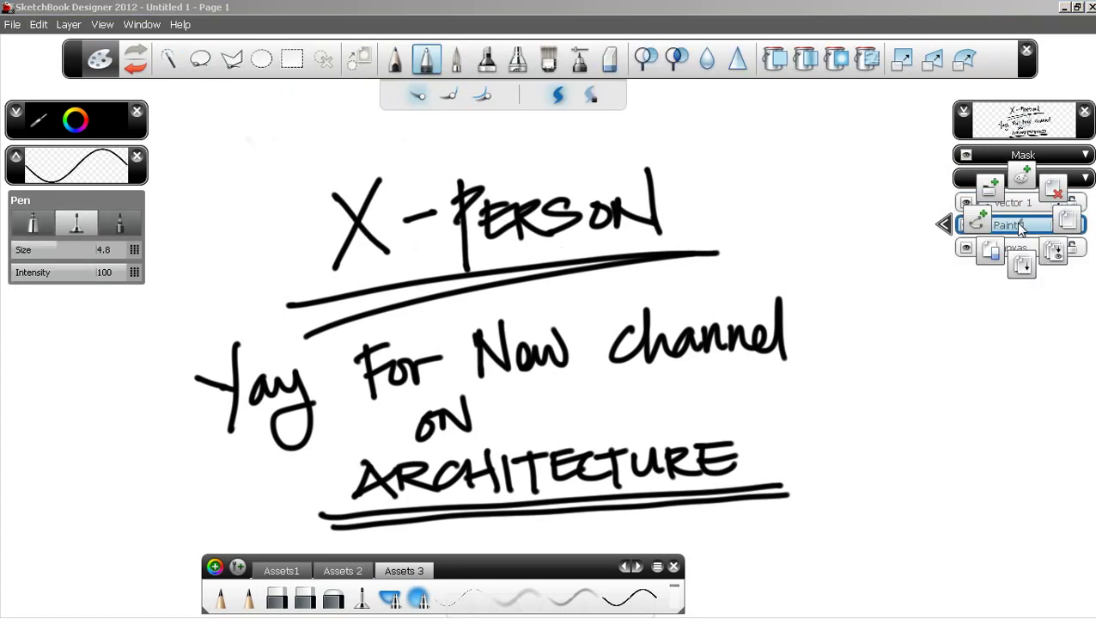
left_click(1054, 188)
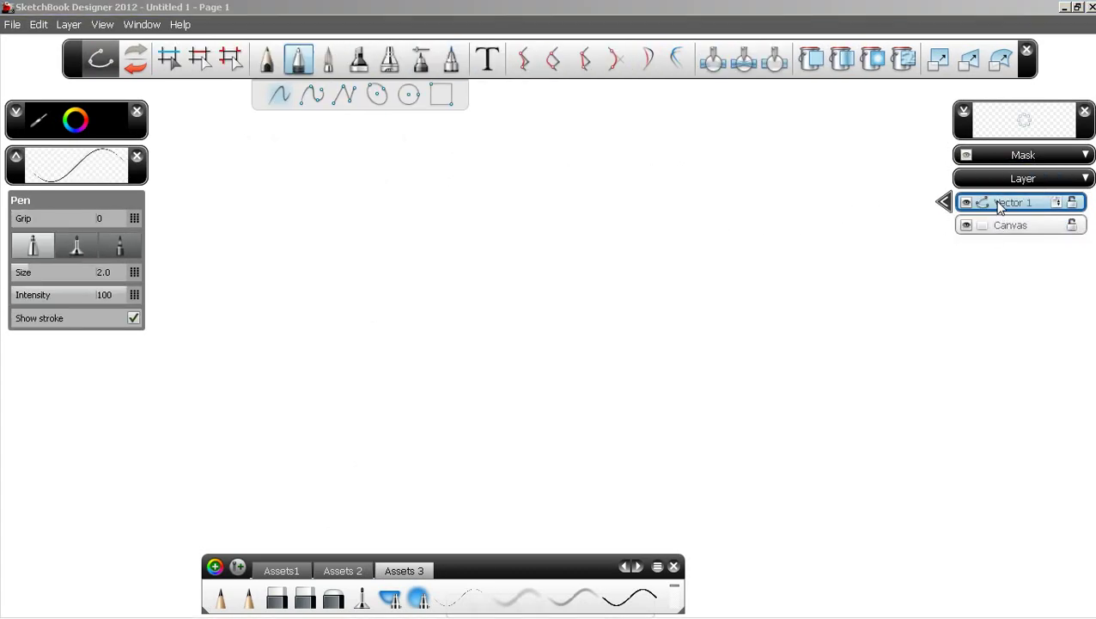
left_click(1001, 205)
left_click(1000, 157)
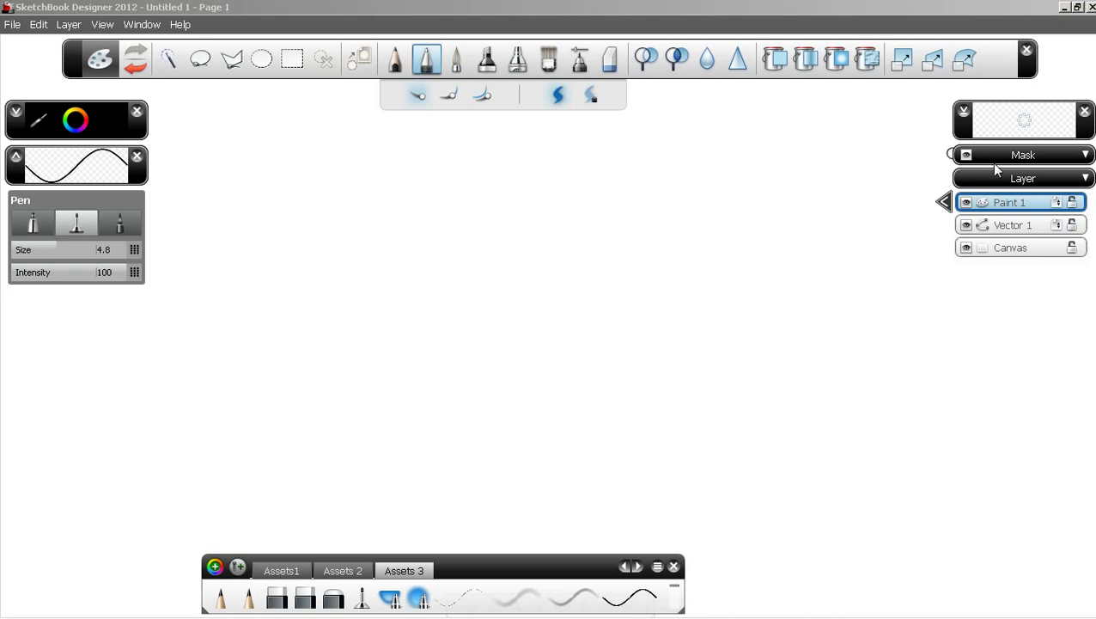
- Select the Vector 1 layer so the vector pen tools (size 2.0) appear
left_click(1003, 226)
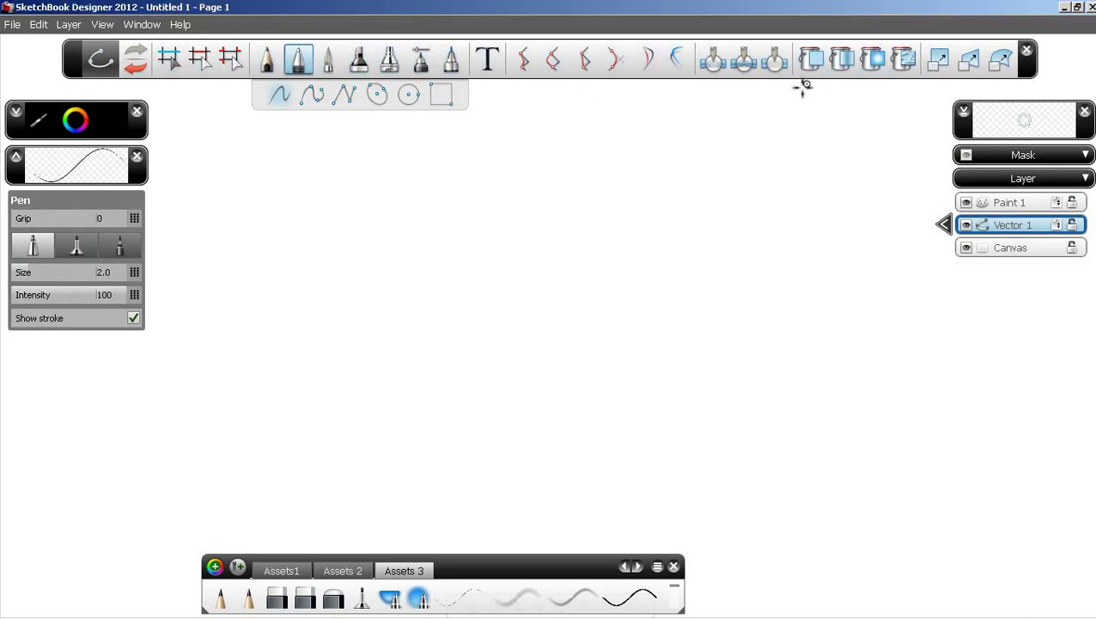
- Draw a wavy S-curve with the vector Pencil, cycle through ellipse, arc and line, then restore it
left_click(269, 62)
mouse_move(223, 241)
left_mouse_down()
mouse_move(405, 201)
mouse_move(692, 227)
left_mouse_up()
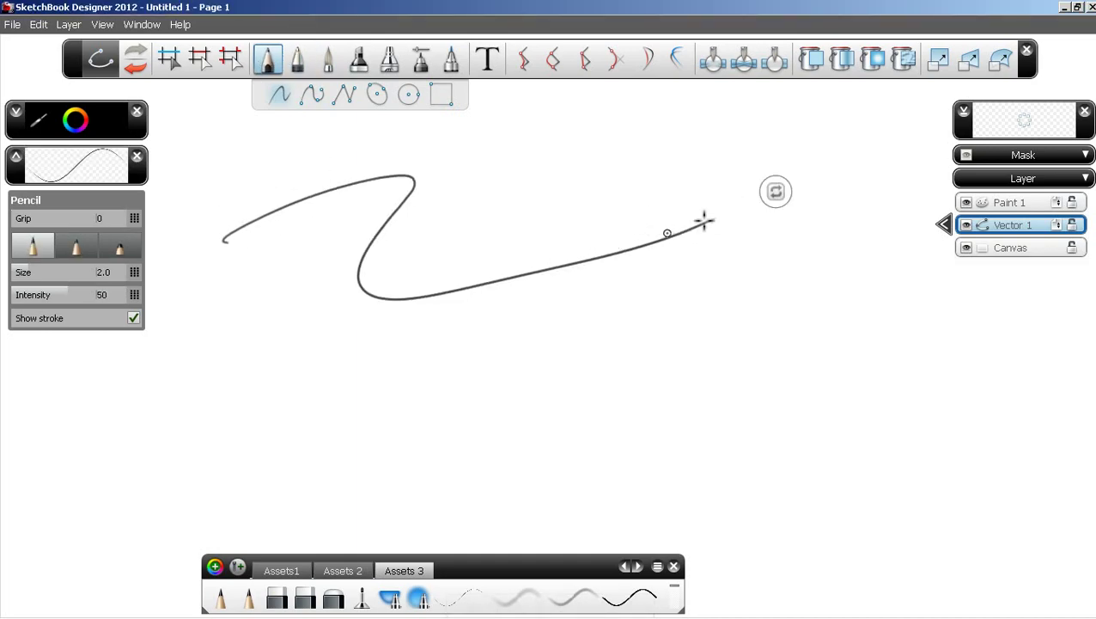
left_click(776, 193)
left_click(775, 192)
left_click(775, 193)
left_click(776, 193)
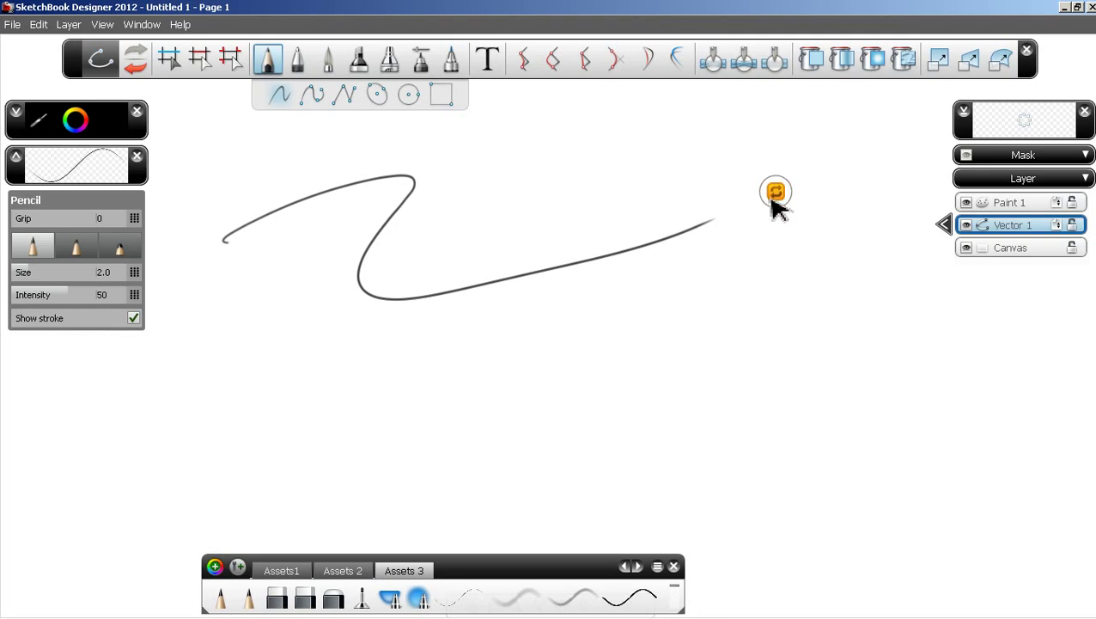
- Add a control point to the curve and drag it into a wide U, then select the Canvas layer
left_click(169, 60)
left_click(323, 195)
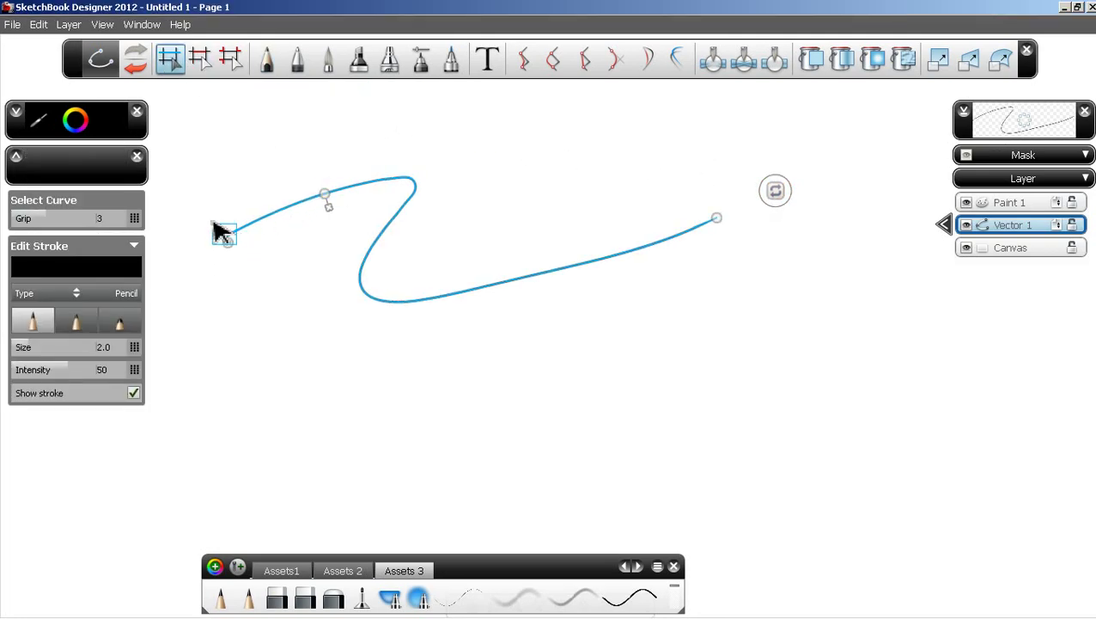
left_click(382, 182)
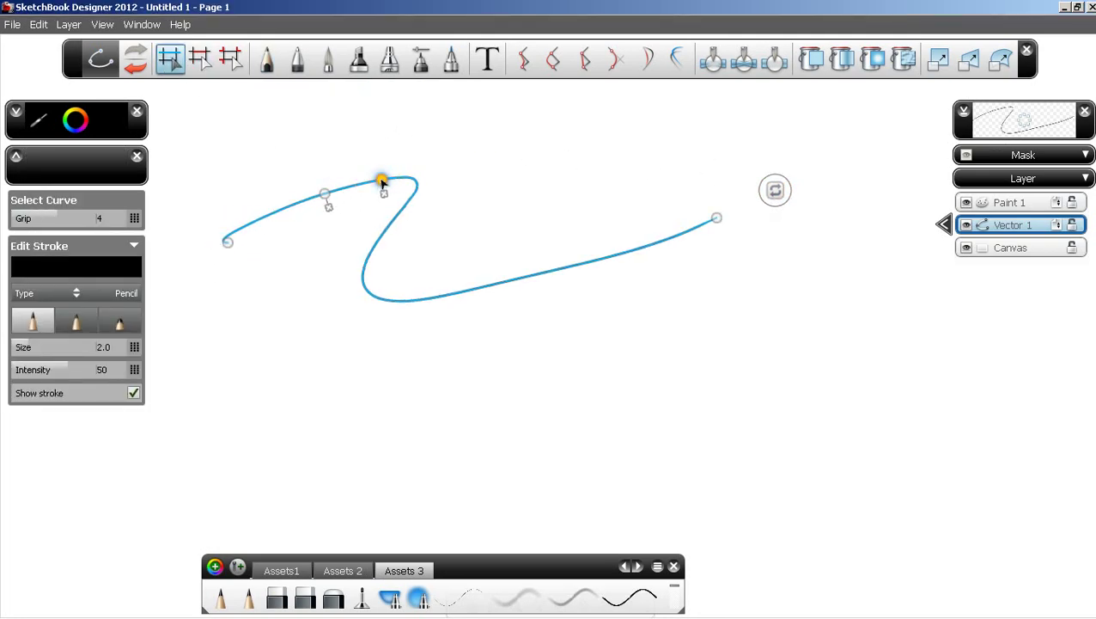
left_click_drag(381, 180, 410, 193)
left_click(483, 160)
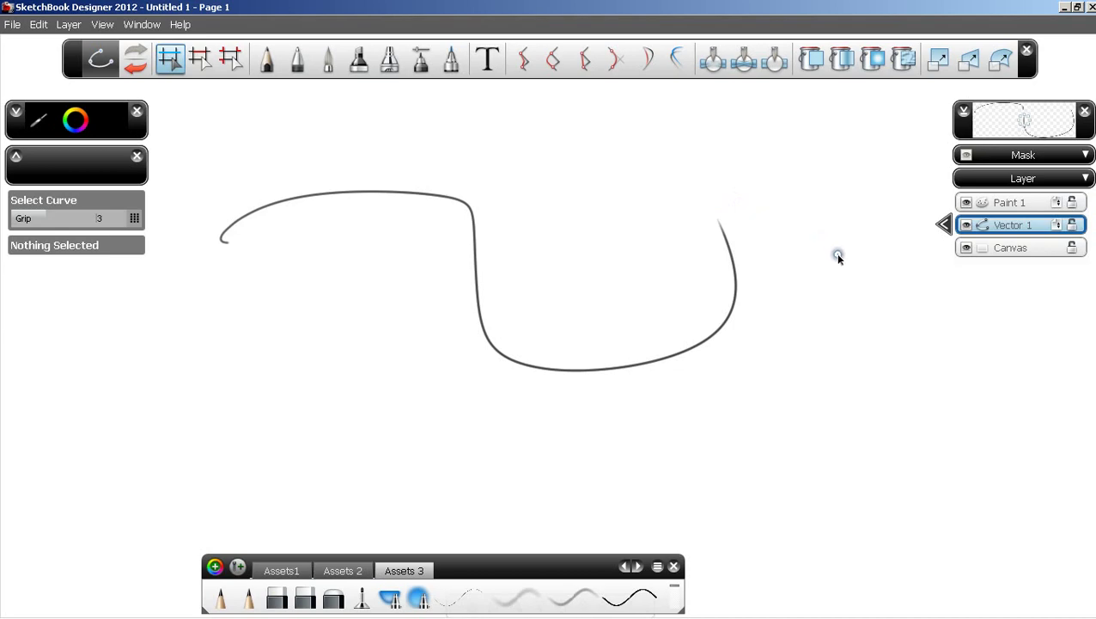
left_click(1004, 252)
left_click_drag(995, 247, 945, 248)
- Set the canvas paper texture to Paper2, after trying Paper1, and zoom in to check it
left_click(944, 248)
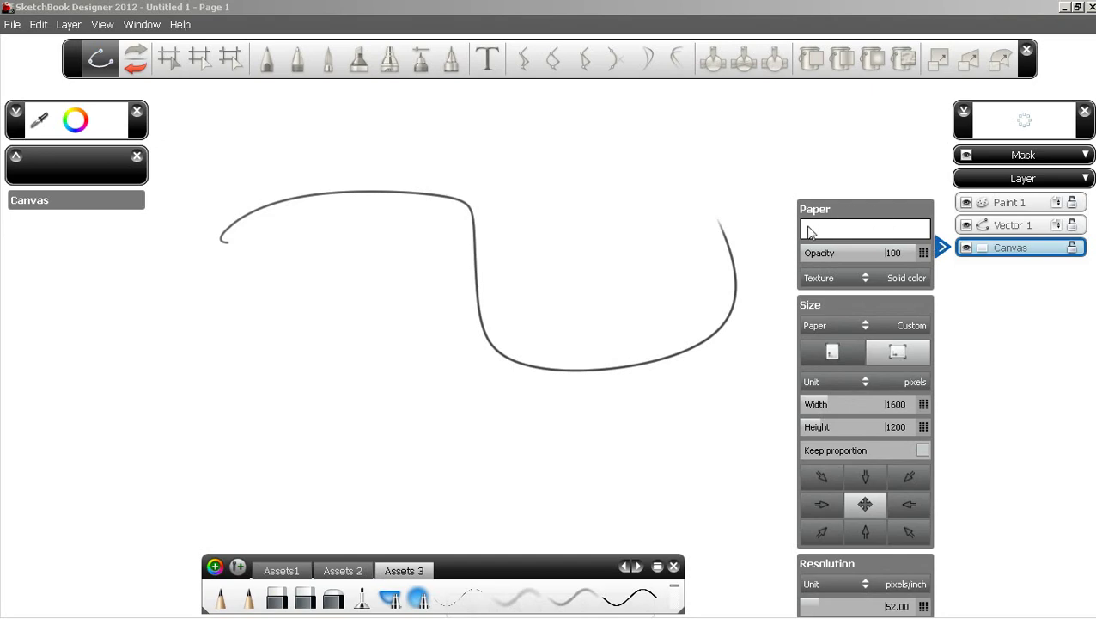
left_click(896, 277)
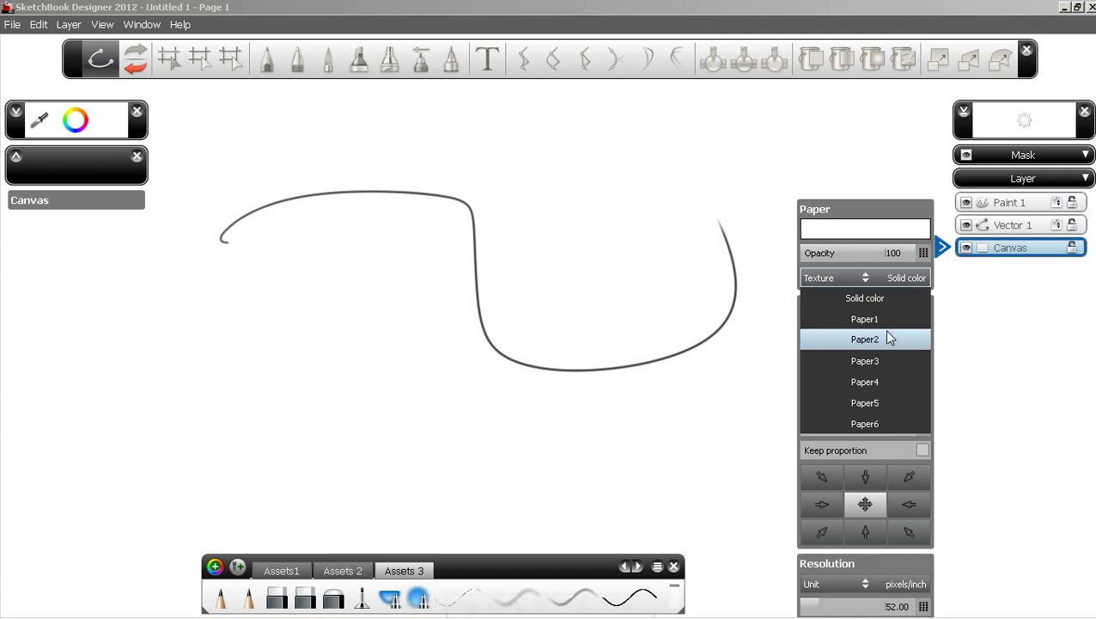
left_click(884, 323)
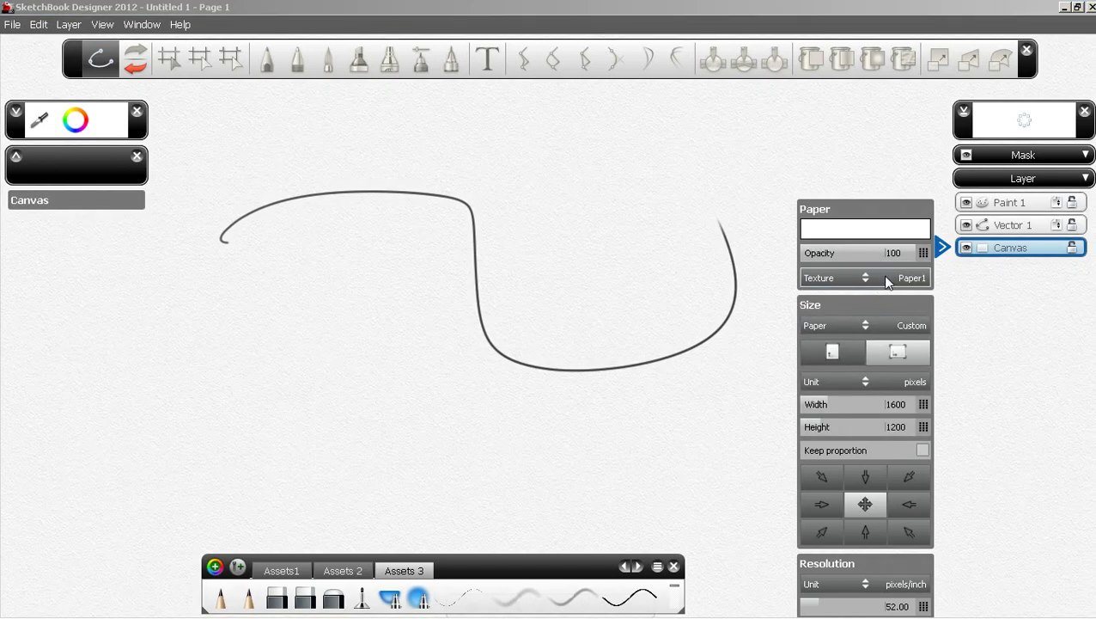
left_click(864, 273)
left_click(866, 338)
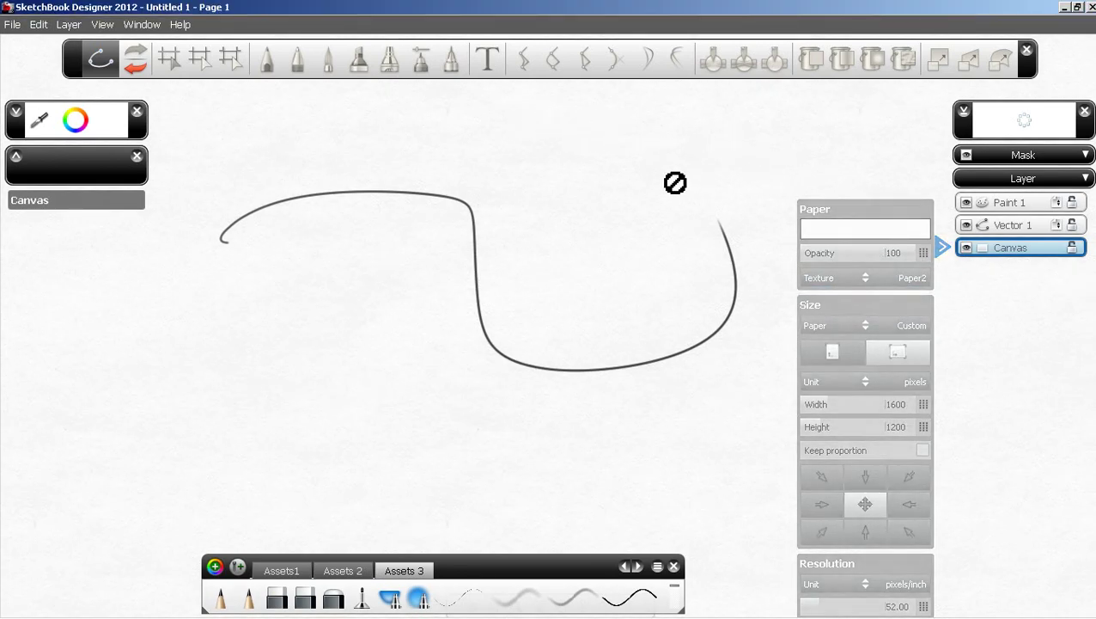
key("space")
left_click_drag(504, 251, 677, 238)
key("space")
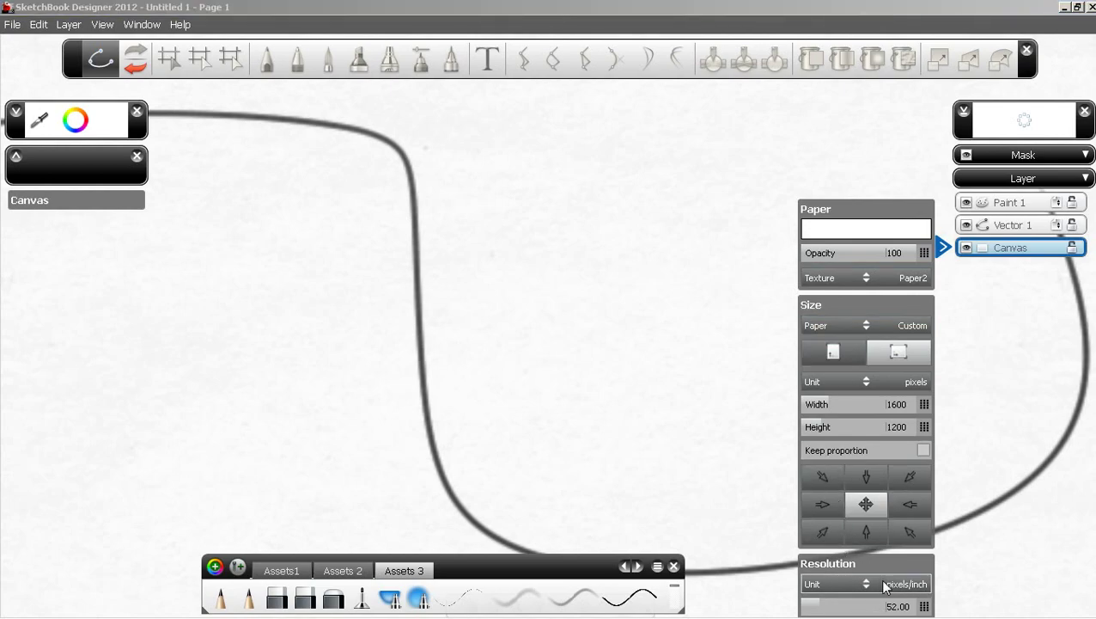
- Raise the canvas resolution from 52 and set the paper size to Letter (2197×1701)
left_click_drag(850, 610, 880, 608)
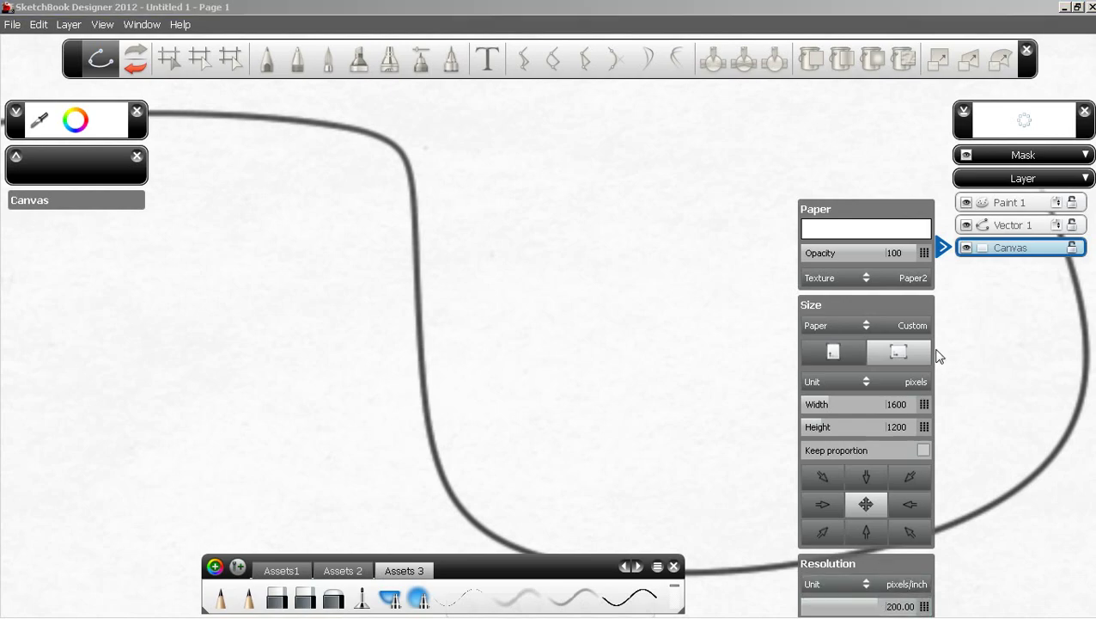
left_click(797, 318)
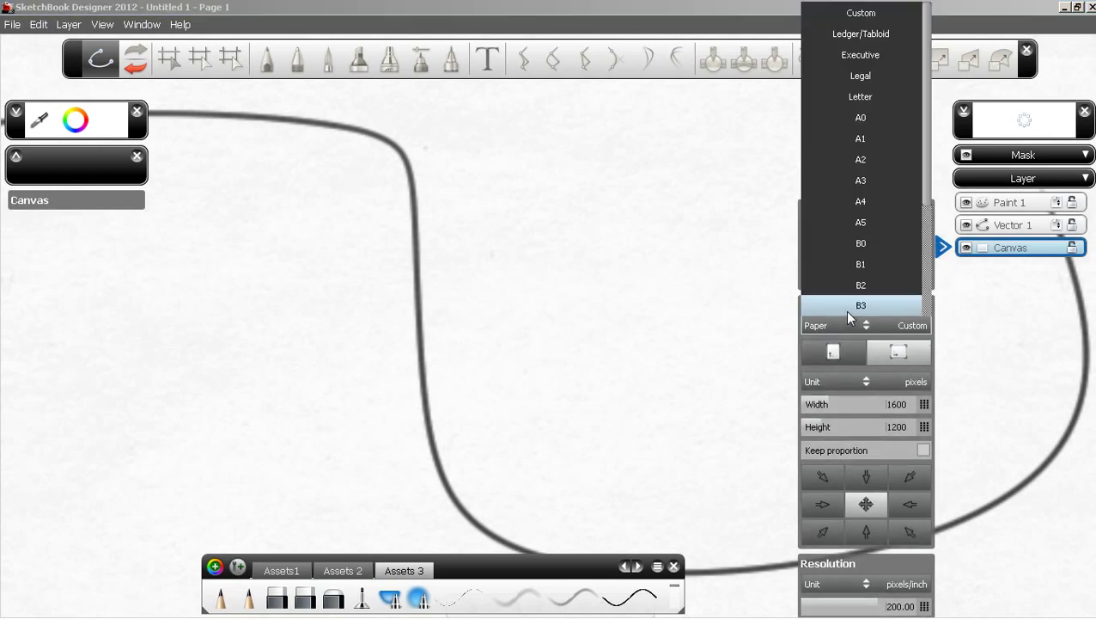
left_click(864, 98)
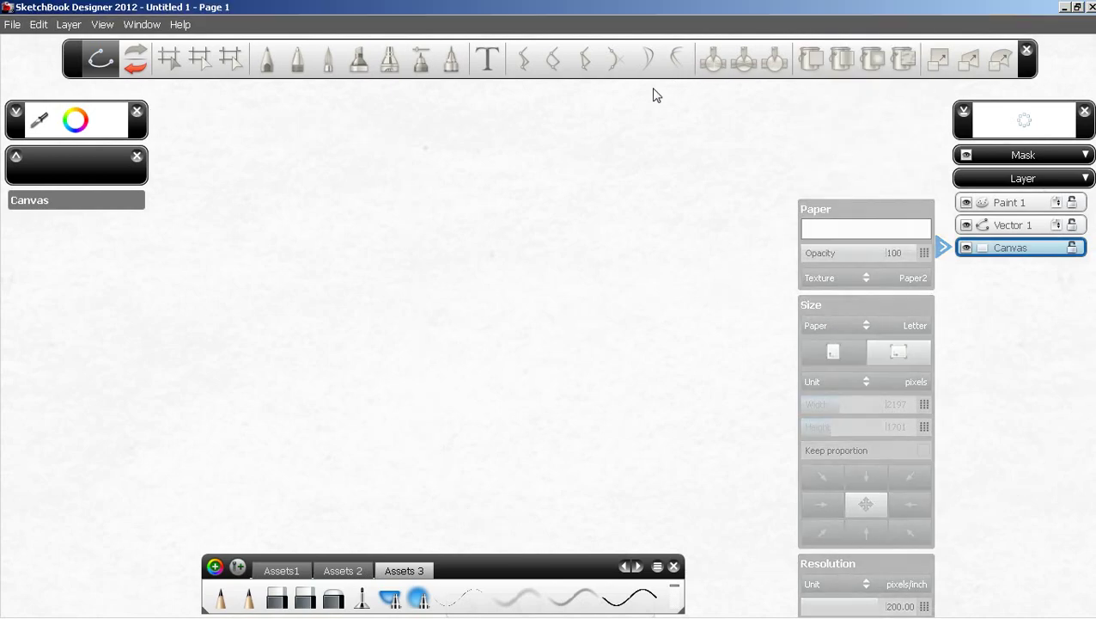
key("space")
left_click_drag(514, 210, 401, 206)
key("space")
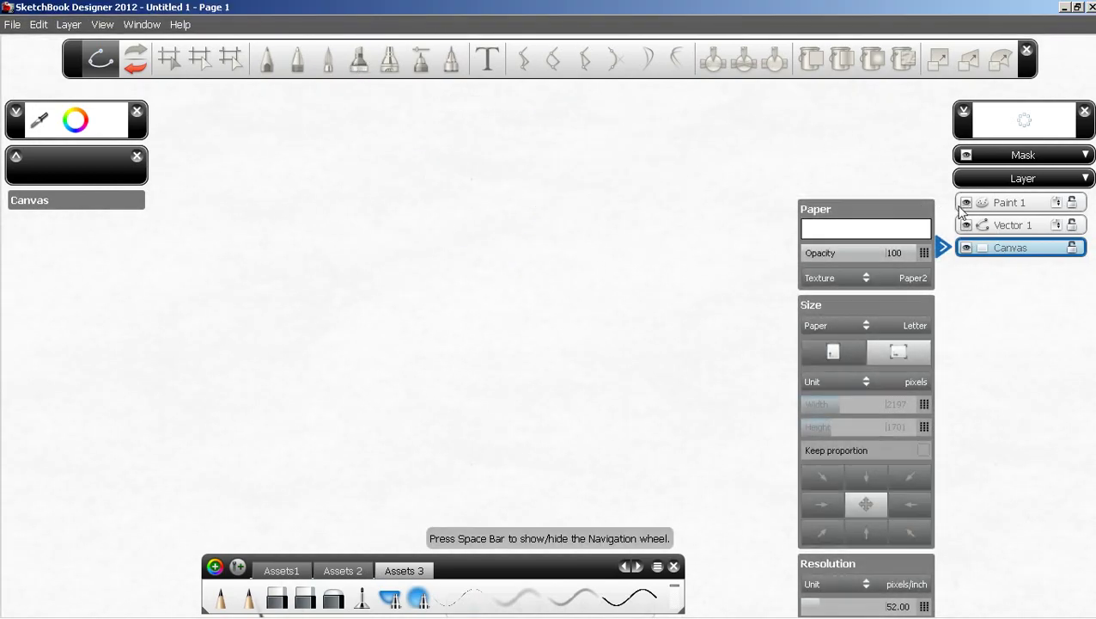
- On Paint 1, scribble dense dark pencil strokes at full intensity, size 8 then about 10.5
left_click(1006, 203)
left_click(395, 59)
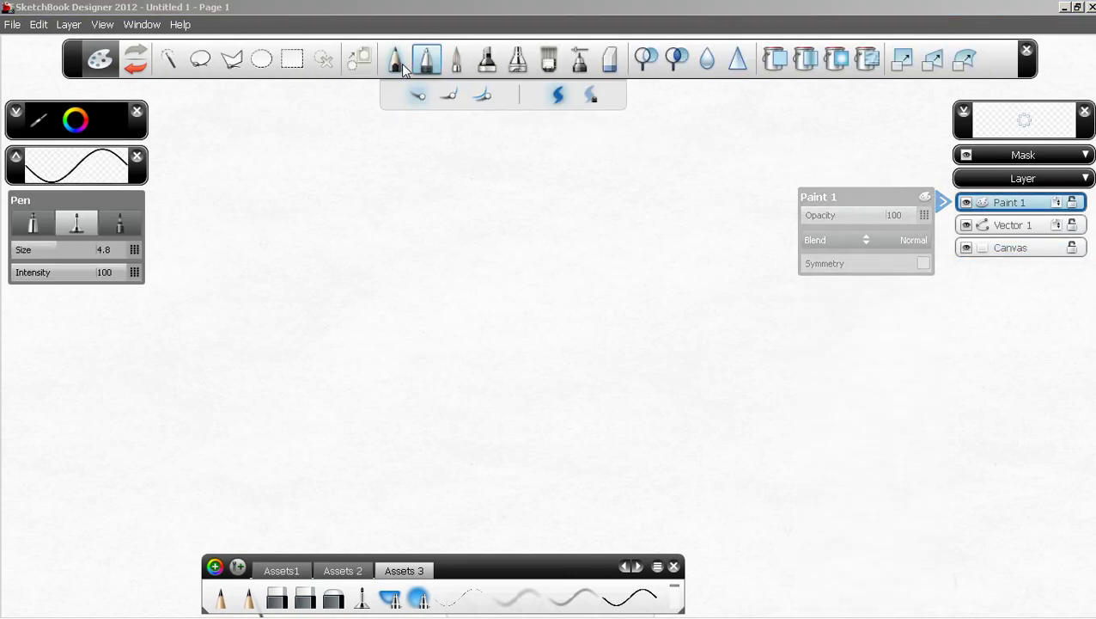
mouse_move(81, 275)
left_mouse_down()
mouse_move(125, 273)
mouse_move(89, 249)
left_mouse_up()
left_click(120, 223)
mouse_move(308, 232)
left_mouse_down()
mouse_move(374, 193)
mouse_move(372, 238)
mouse_move(460, 248)
mouse_move(554, 235)
mouse_move(594, 252)
mouse_move(568, 313)
mouse_move(657, 354)
left_mouse_up()
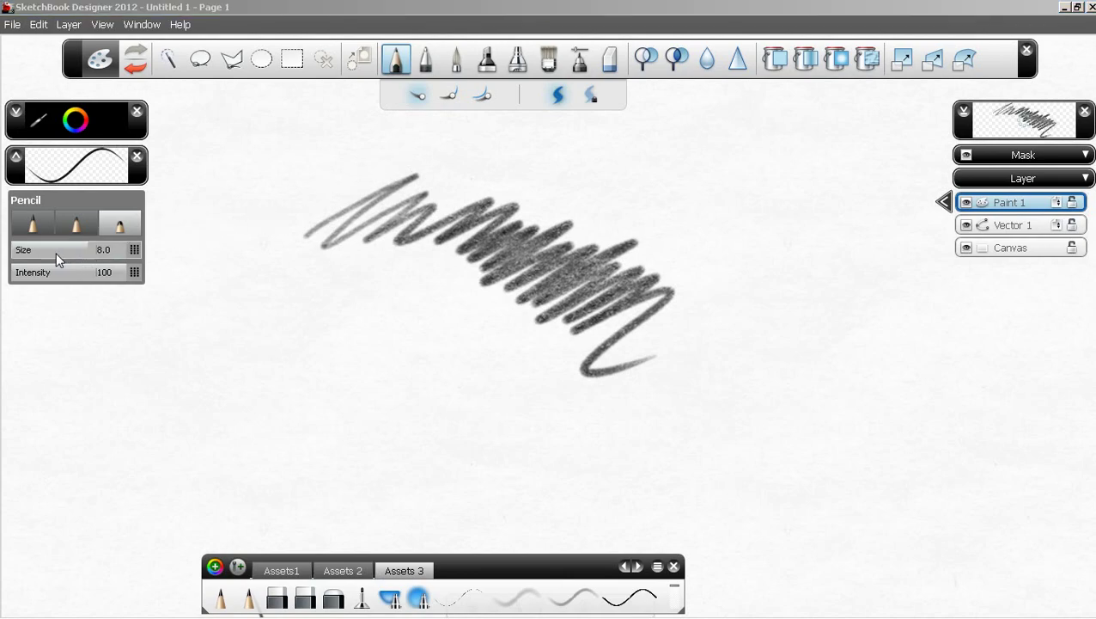
left_click_drag(104, 252, 113, 249)
mouse_move(481, 131)
left_mouse_down()
mouse_move(473, 160)
mouse_move(558, 148)
left_mouse_up()
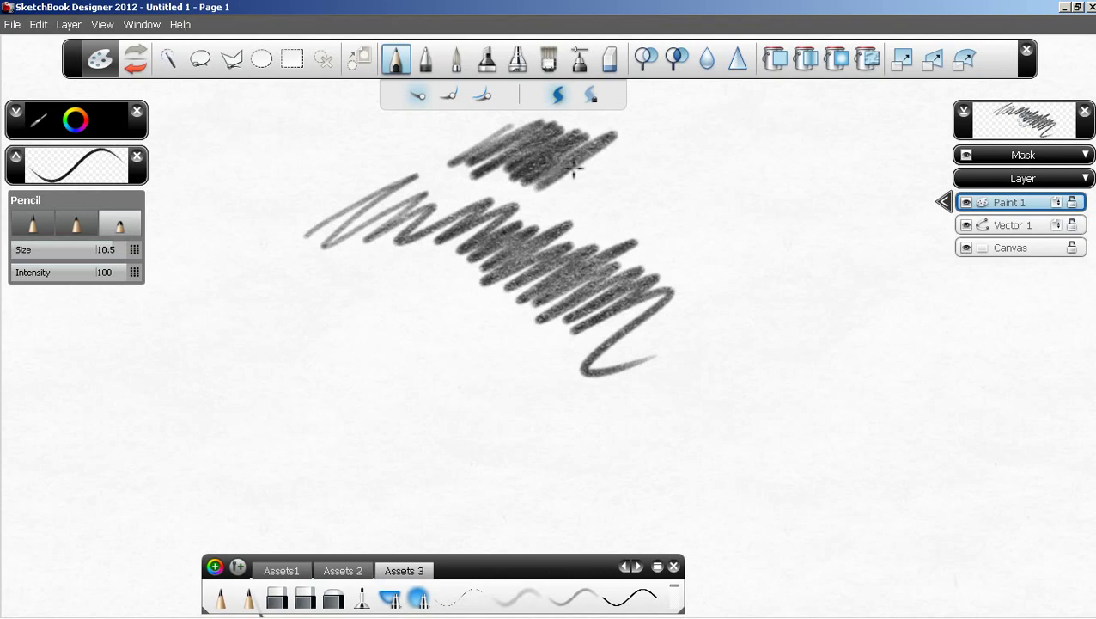
left_click_drag(607, 149, 602, 182)
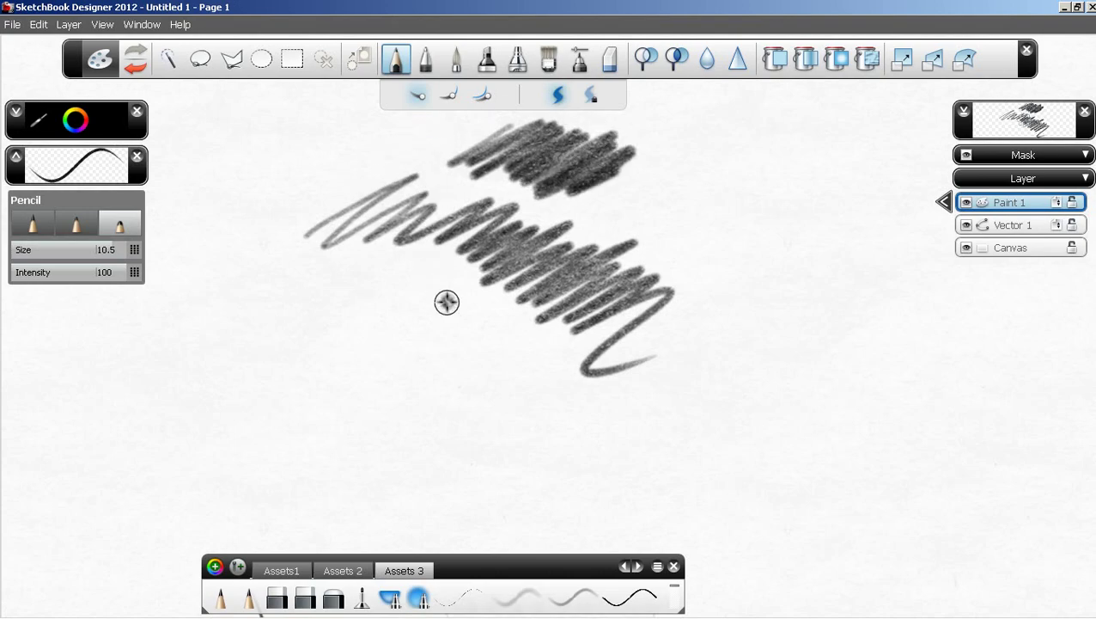
mouse_move(265, 179)
left_mouse_down()
mouse_move(303, 169)
mouse_move(309, 199)
mouse_move(275, 281)
mouse_move(361, 276)
mouse_move(410, 301)
mouse_move(433, 343)
mouse_move(489, 323)
mouse_move(543, 386)
mouse_move(610, 388)
mouse_move(710, 342)
mouse_move(743, 404)
mouse_move(698, 427)
left_mouse_up()
- Add a light scribble at intensity 33, then restore intensity 100 and draw a short stroke
left_click_drag(59, 280, 49, 271)
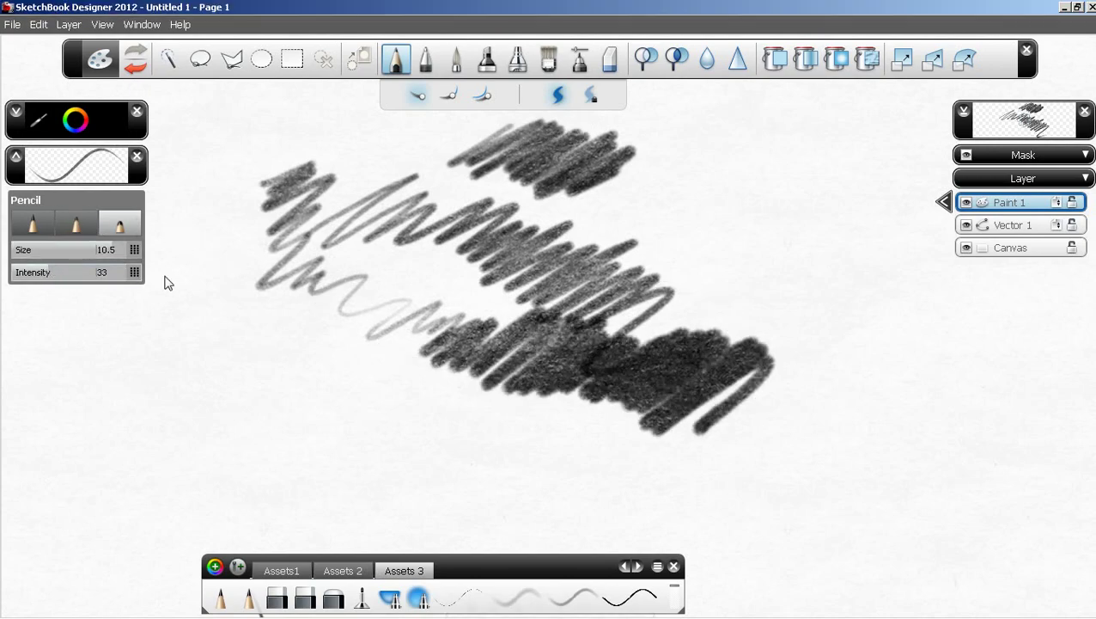
mouse_move(297, 288)
left_mouse_down()
mouse_move(348, 271)
mouse_move(358, 279)
mouse_move(298, 344)
mouse_move(463, 280)
mouse_move(456, 305)
mouse_move(400, 366)
mouse_move(383, 317)
left_mouse_up()
left_click_drag(69, 273, 115, 277)
left_click_drag(739, 280, 548, 323)
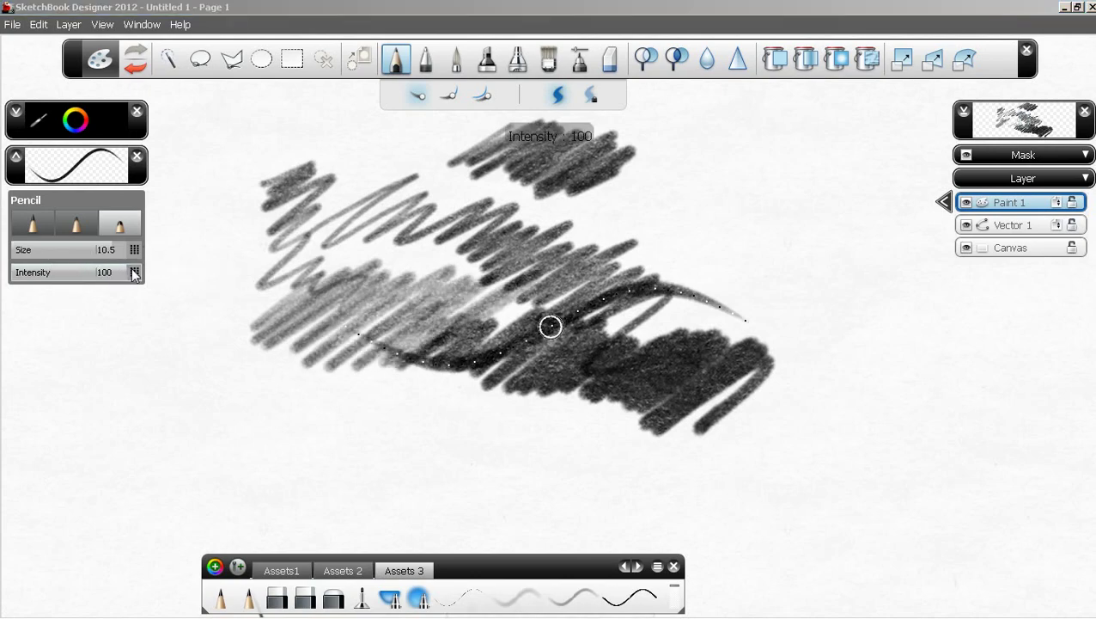
key("ctrl+z")
left_click(35, 225)
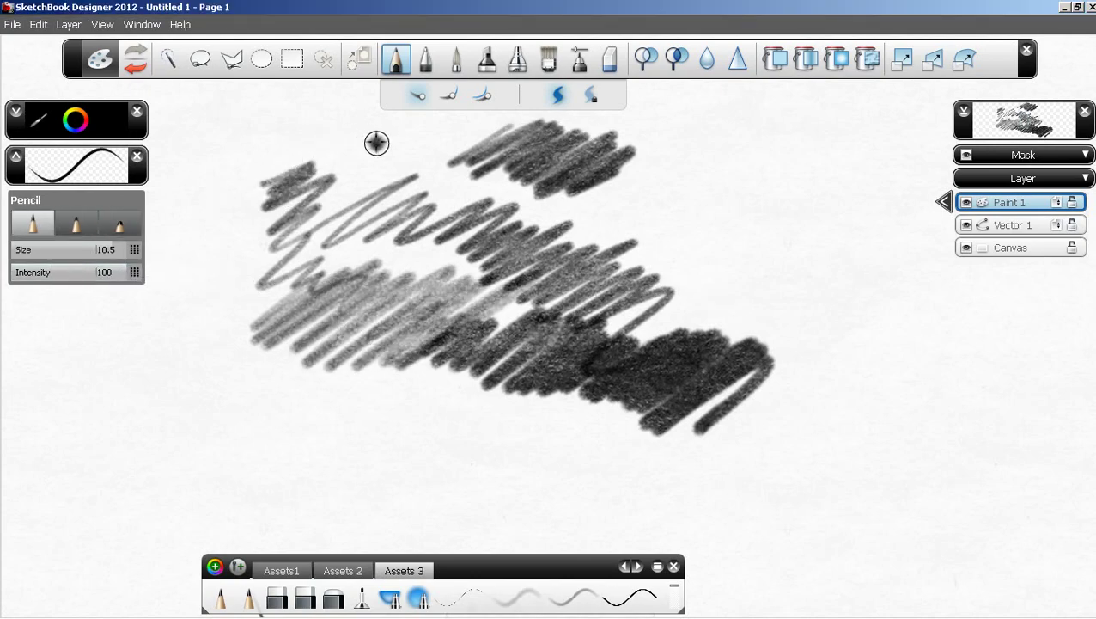
mouse_move(396, 137)
left_mouse_down()
mouse_move(359, 163)
mouse_move(378, 206)
mouse_move(481, 215)
mouse_move(362, 270)
mouse_move(655, 201)
mouse_move(758, 235)
mouse_move(687, 283)
left_mouse_up()
- Draw a dark zigzag with the middle pencil preset, then red zigzags and a loop over it
left_click(78, 225)
mouse_move(280, 242)
left_mouse_down()
mouse_move(528, 344)
mouse_move(722, 365)
left_mouse_up()
left_click(75, 122)
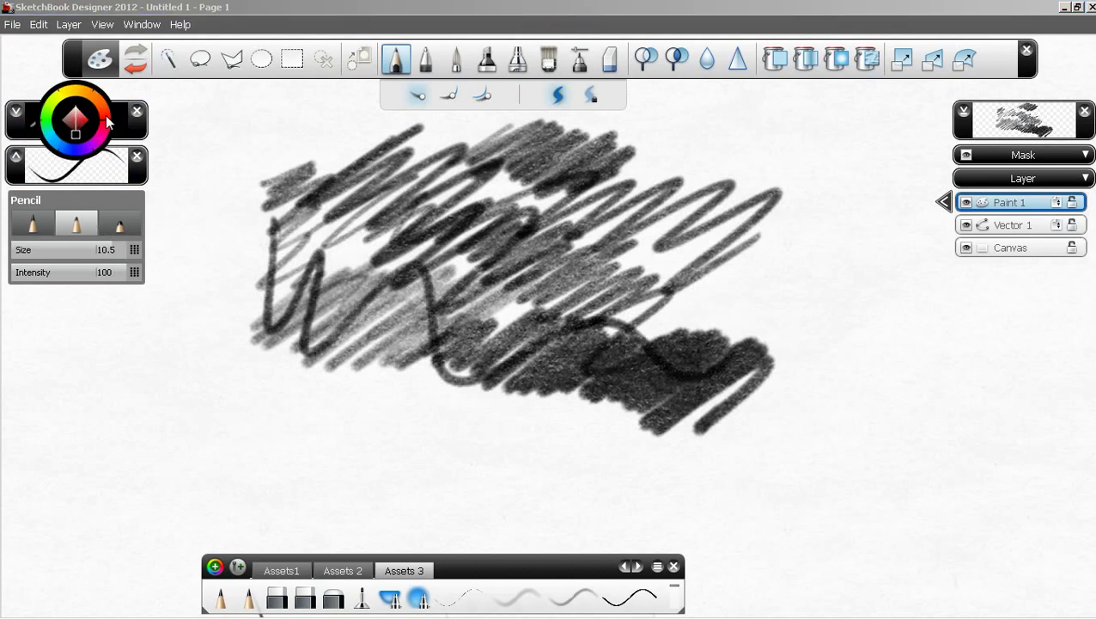
left_click(107, 122)
mouse_move(361, 231)
left_mouse_down()
mouse_move(451, 176)
mouse_move(614, 194)
mouse_move(800, 139)
mouse_move(687, 211)
mouse_move(815, 254)
left_mouse_up()
mouse_move(276, 171)
left_mouse_down()
mouse_move(343, 134)
mouse_move(404, 344)
left_mouse_up()
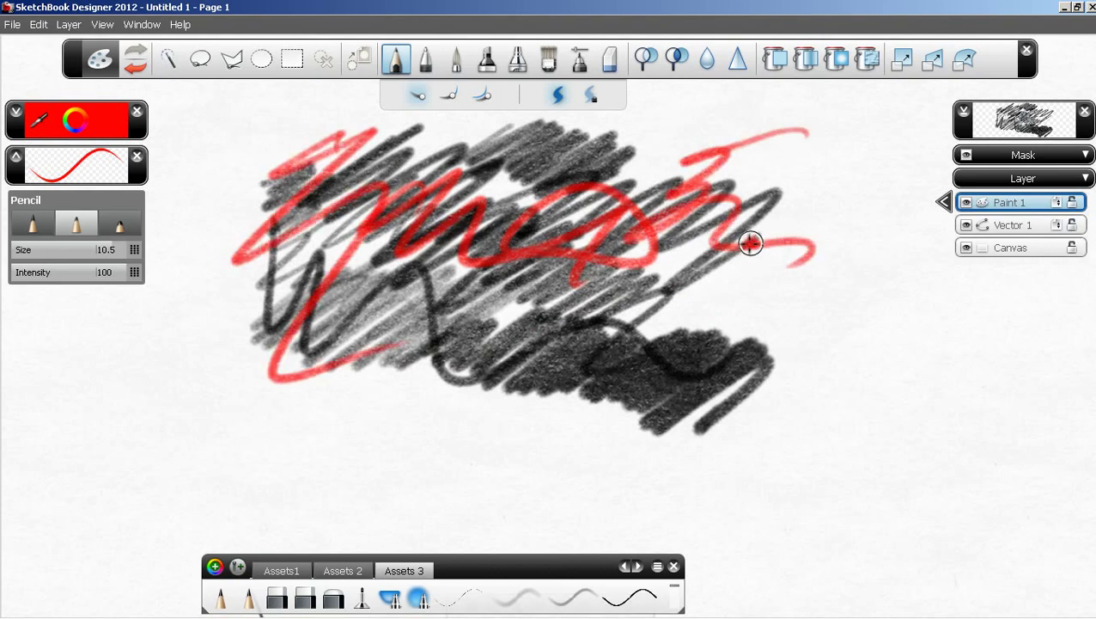
mouse_move(751, 239)
left_mouse_down()
mouse_move(778, 181)
mouse_move(807, 291)
mouse_move(752, 340)
left_mouse_up()
left_click(992, 212)
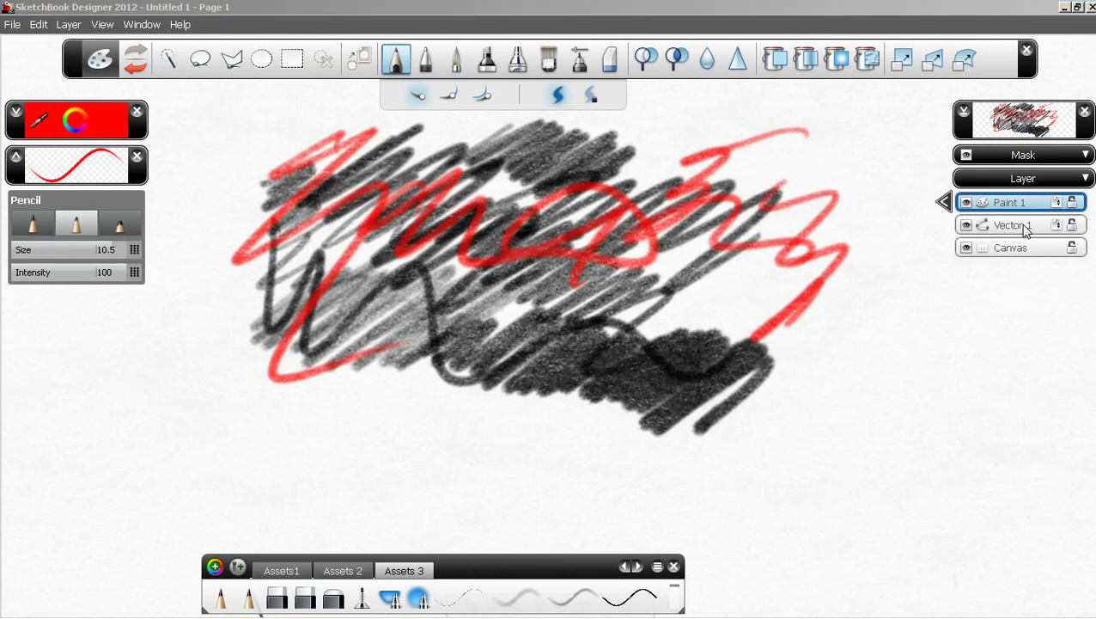
- On Vector 1, draw three red pencil curves around and through the scribble
left_click(1021, 227)
mouse_move(195, 162)
left_mouse_down()
mouse_move(455, 428)
mouse_move(685, 435)
left_mouse_up()
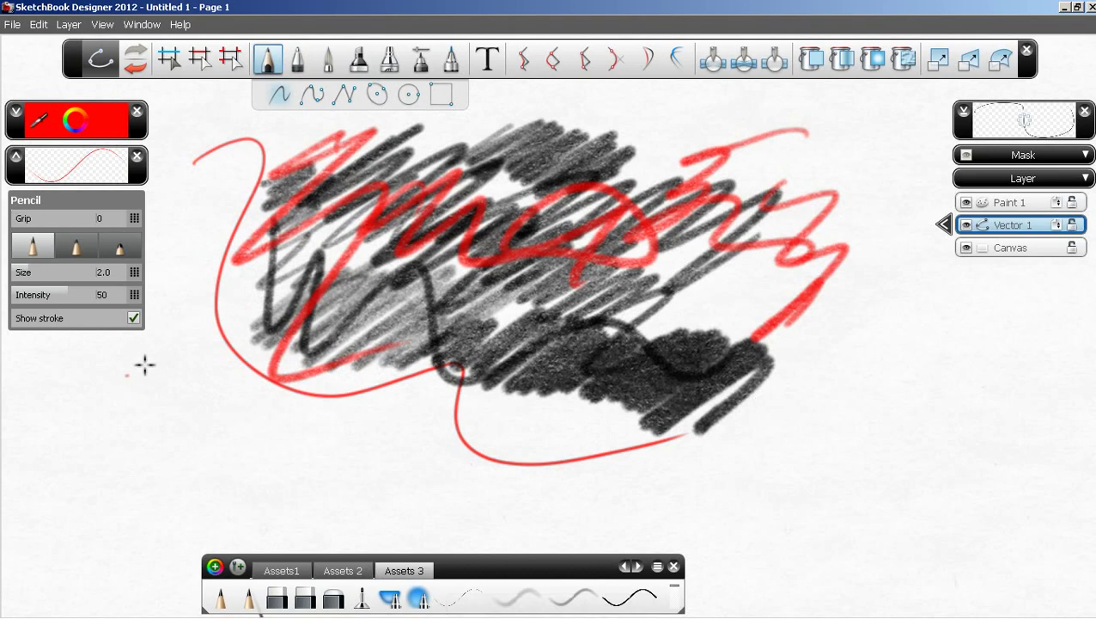
mouse_move(127, 375)
left_mouse_down()
mouse_move(330, 256)
mouse_move(464, 235)
left_mouse_up()
mouse_move(668, 284)
left_mouse_down()
mouse_move(804, 357)
mouse_move(916, 336)
mouse_move(809, 345)
left_mouse_up()
- Set intensity to 100, recolour the curve black at size 6.5, and draw long black curves
left_click(128, 294)
left_click_drag(133, 294, 136, 293)
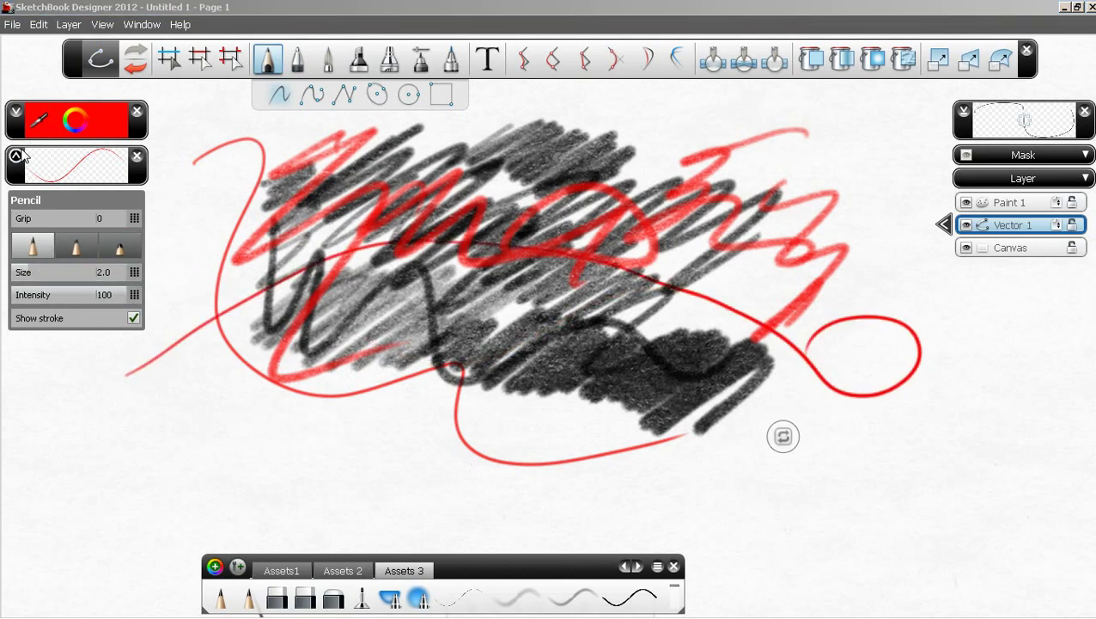
left_click(75, 123)
left_click_drag(74, 129, 87, 143)
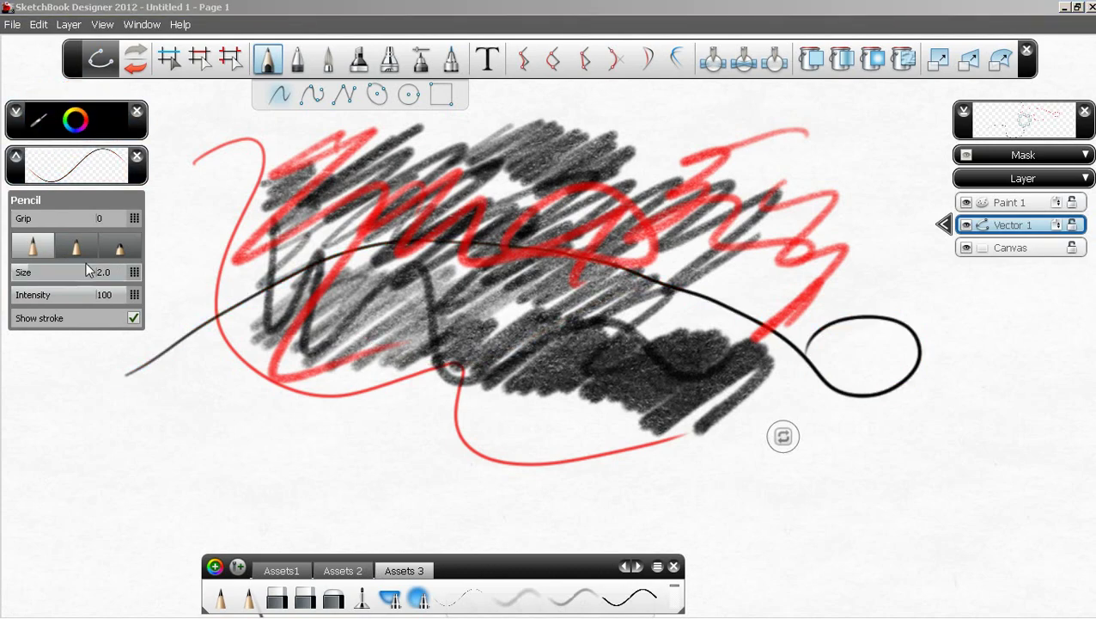
left_click(59, 281)
left_click_drag(58, 280, 75, 275)
mouse_move(68, 384)
left_mouse_down()
mouse_move(128, 363)
mouse_move(182, 405)
mouse_move(300, 425)
mouse_move(527, 435)
mouse_move(636, 421)
mouse_move(849, 450)
mouse_move(756, 456)
left_mouse_up()
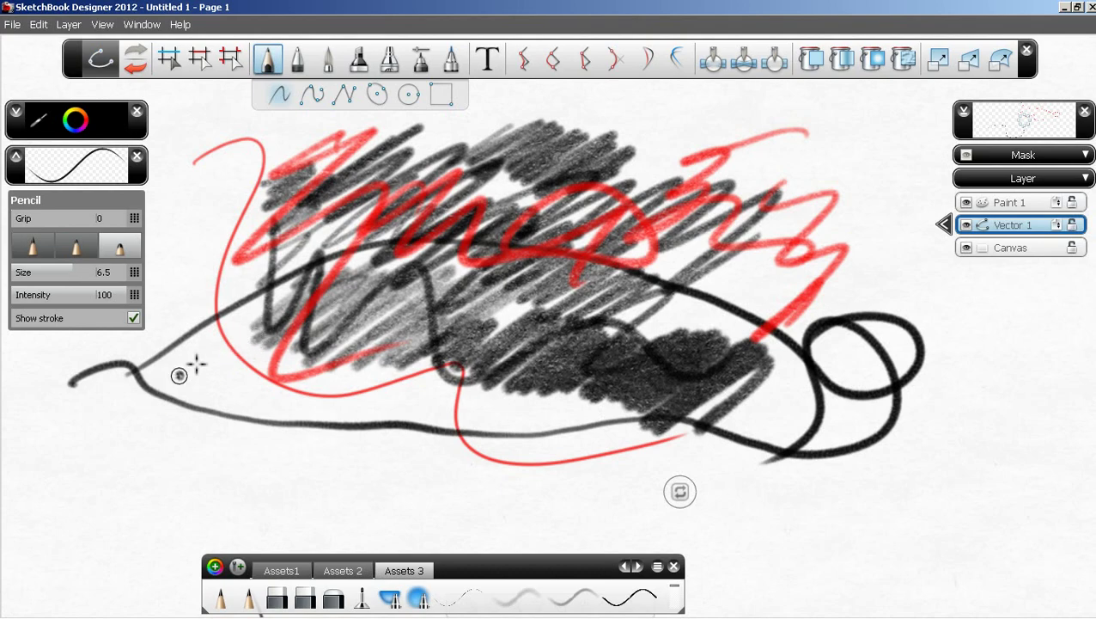
mouse_move(174, 208)
left_mouse_down()
mouse_move(206, 218)
mouse_move(209, 334)
mouse_move(312, 415)
mouse_move(453, 393)
mouse_move(532, 411)
mouse_move(618, 454)
mouse_move(765, 460)
mouse_move(830, 285)
mouse_move(421, 406)
mouse_move(292, 434)
mouse_move(140, 437)
mouse_move(218, 451)
mouse_move(410, 436)
mouse_move(799, 479)
mouse_move(831, 409)
mouse_move(911, 419)
left_mouse_up()
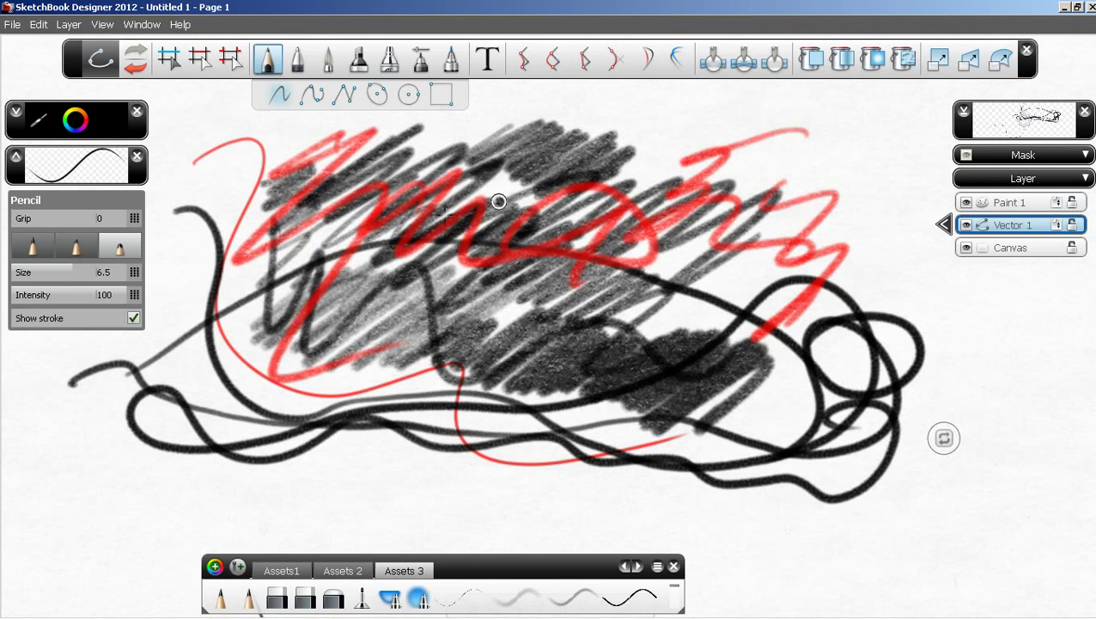
- Clear all strokes from both the Vector 1 and Paint 1 layers
left_click(998, 225)
left_click(969, 258)
left_click(997, 205)
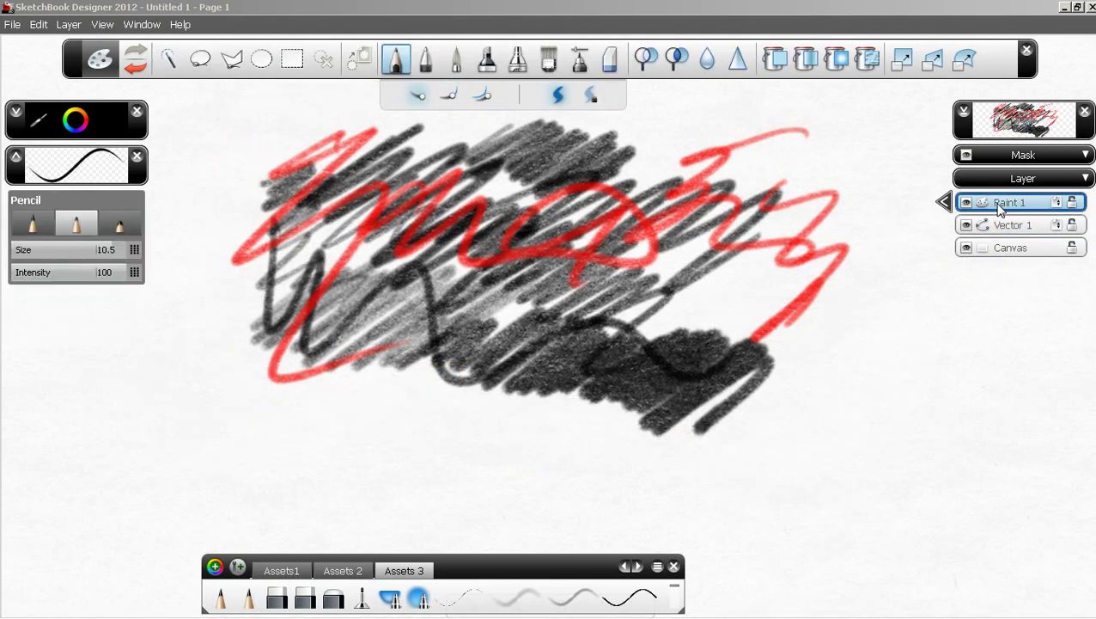
left_click(966, 236)
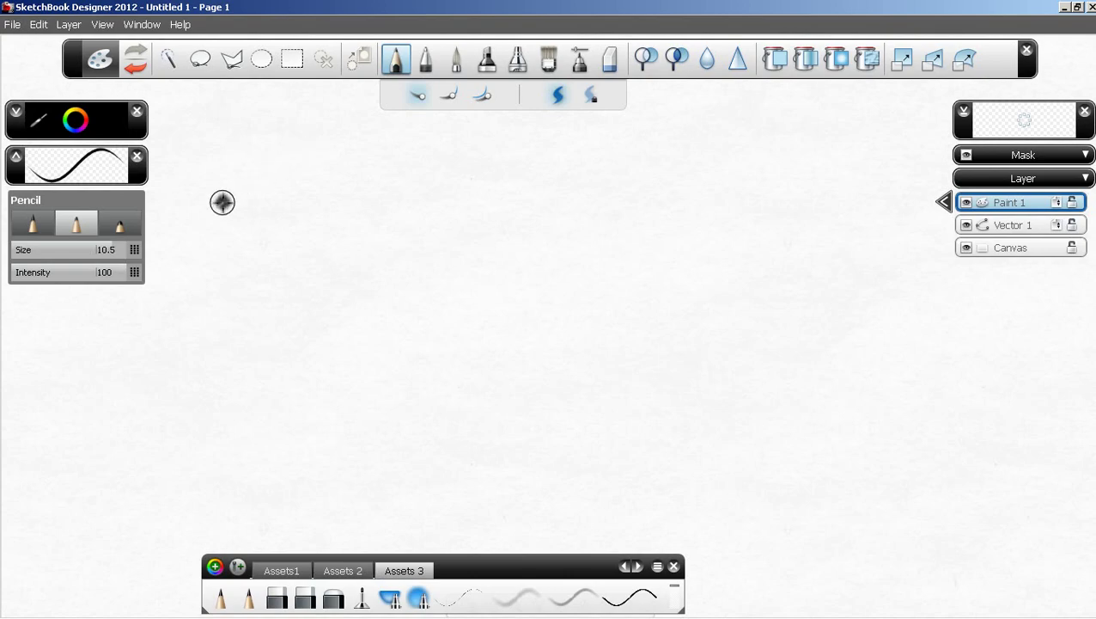
- Sketch a pencil box with the letter A inside it
mouse_move(228, 161)
left_mouse_down()
mouse_move(240, 280)
mouse_move(388, 148)
mouse_move(391, 258)
left_mouse_up()
left_click_drag(204, 273, 423, 241)
mouse_move(277, 180)
left_mouse_down()
mouse_move(260, 222)
mouse_move(298, 221)
left_mouse_up()
left_click_drag(256, 212, 303, 203)
- Draw an arrow from box A to a second box labelled SD
mouse_move(401, 199)
left_mouse_down()
mouse_move(584, 174)
mouse_move(579, 193)
left_mouse_up()
mouse_move(667, 130)
left_mouse_down()
mouse_move(670, 235)
mouse_move(856, 241)
left_mouse_up()
left_click_drag(642, 247, 859, 242)
mouse_move(708, 180)
left_mouse_down()
mouse_move(734, 175)
mouse_move(702, 209)
left_mouse_up()
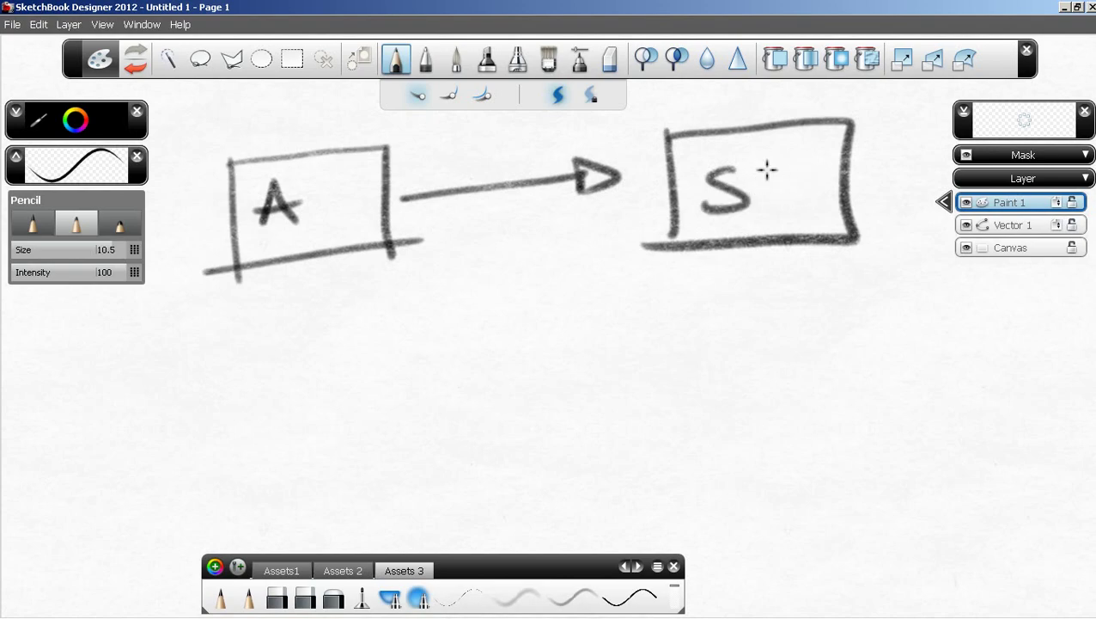
left_click_drag(762, 168, 763, 208)
mouse_move(765, 168)
left_mouse_down()
mouse_move(803, 197)
mouse_move(774, 207)
left_mouse_up()
left_click(811, 197)
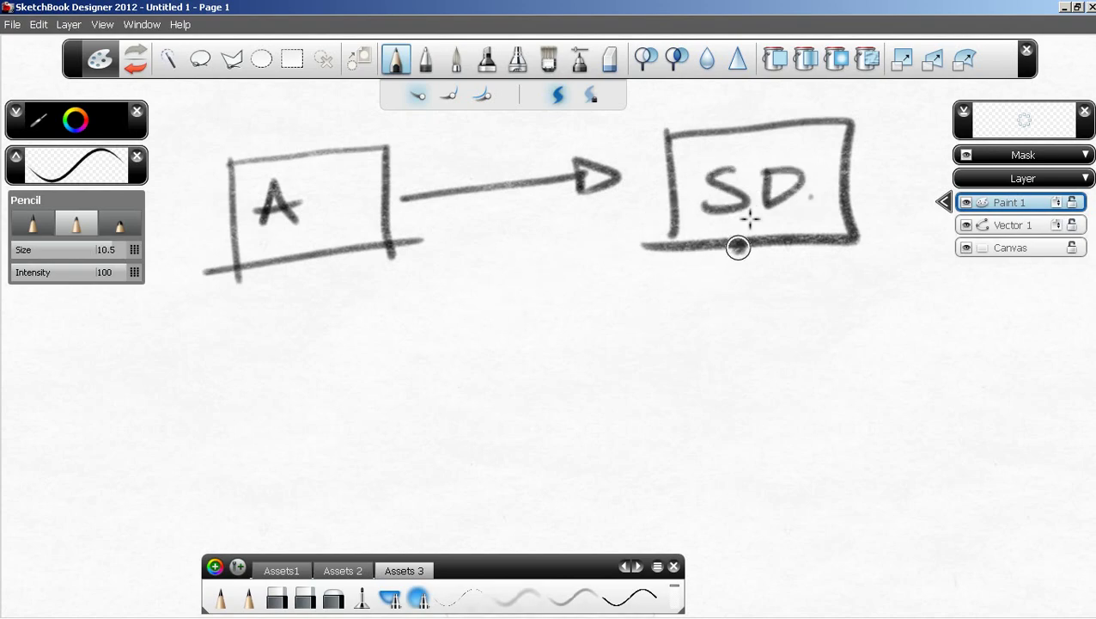
- In red, scribble over box SD and draw a long arrow pointing left
left_click(78, 122)
left_click(94, 130)
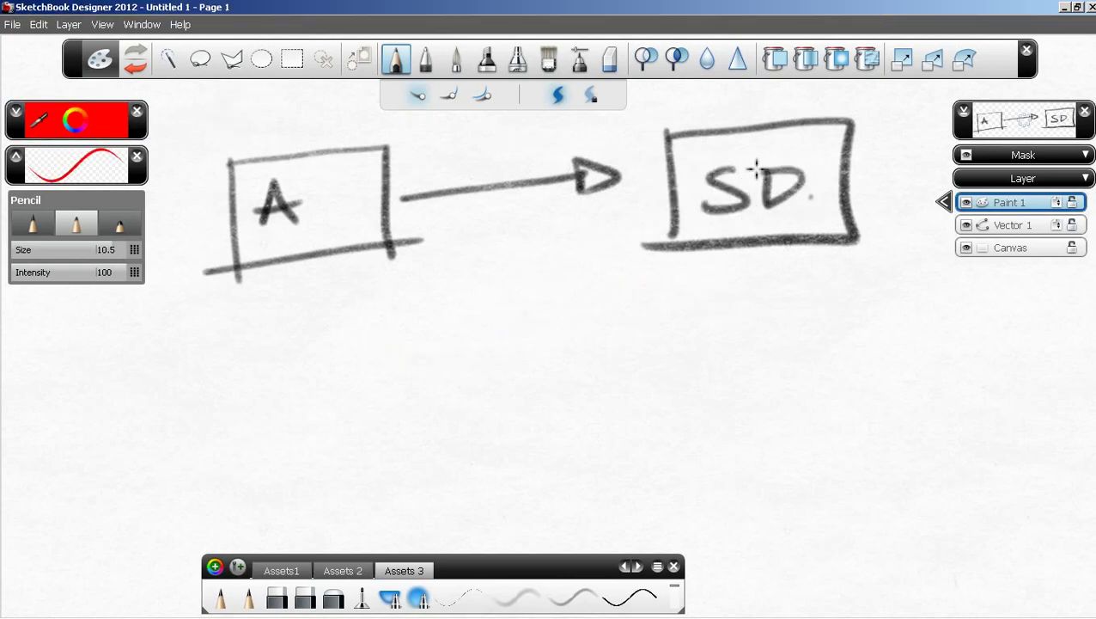
left_click_drag(737, 144, 698, 204)
left_click_drag(756, 163, 756, 230)
mouse_move(769, 176)
left_mouse_down()
mouse_move(731, 232)
mouse_move(754, 245)
left_mouse_up()
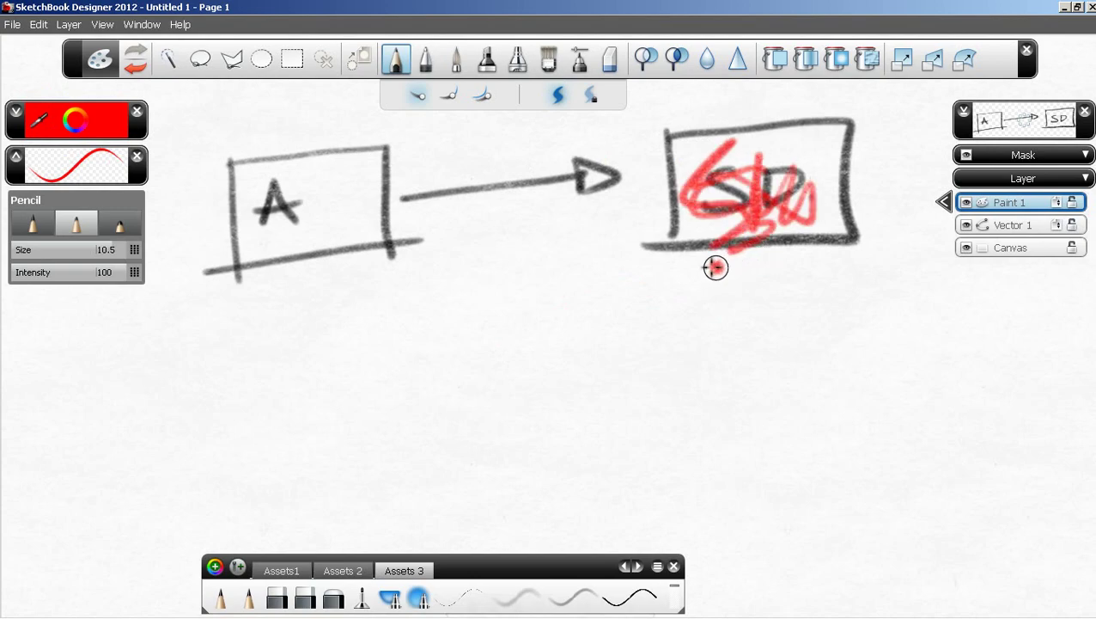
mouse_move(735, 297)
left_mouse_down()
mouse_move(408, 327)
mouse_move(419, 345)
left_mouse_up()
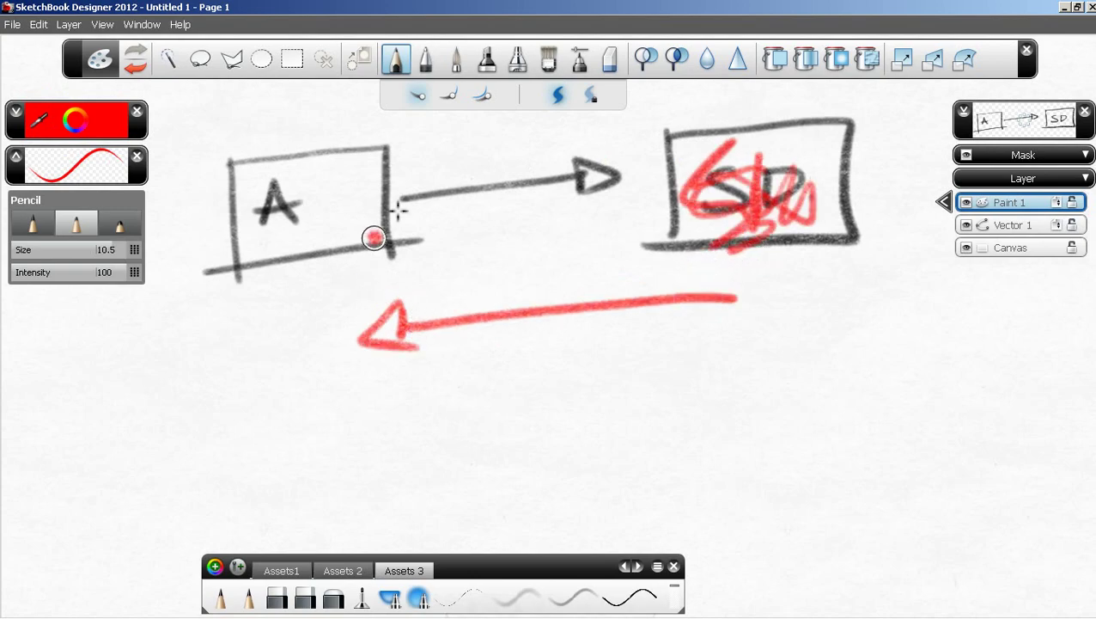
- Draw a red grid-hatched box below A and a red zigzag between the arrows
mouse_move(233, 378)
left_mouse_down()
mouse_move(237, 286)
mouse_move(233, 376)
left_mouse_up()
mouse_move(262, 305)
left_mouse_down()
mouse_move(332, 335)
mouse_move(306, 354)
left_mouse_up()
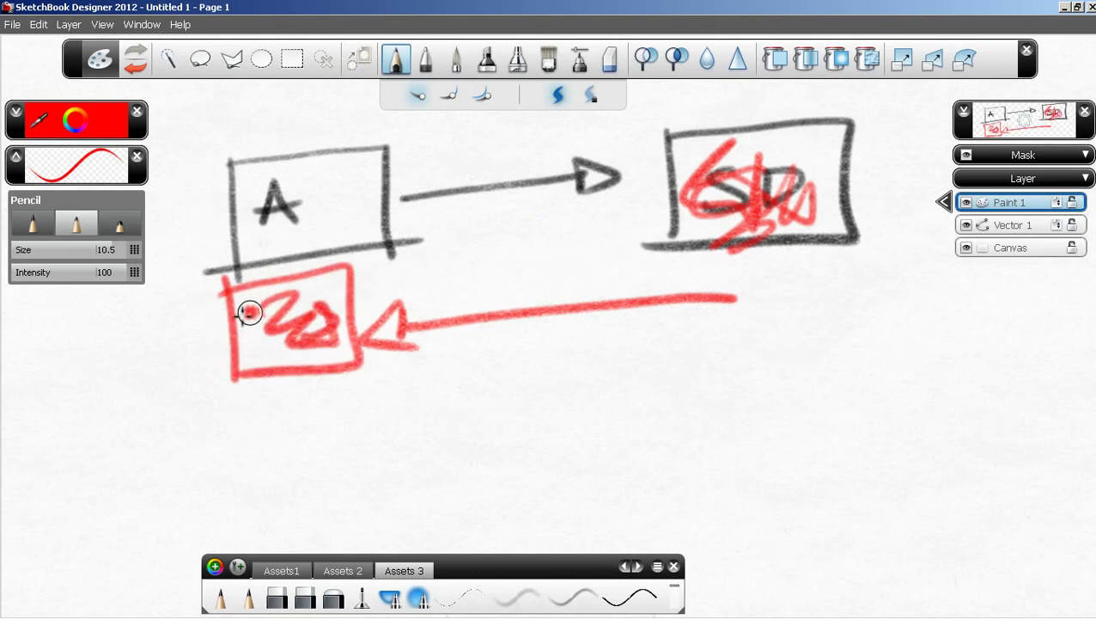
mouse_move(258, 301)
left_mouse_down()
mouse_move(251, 338)
mouse_move(286, 311)
mouse_move(340, 298)
mouse_move(353, 335)
left_mouse_up()
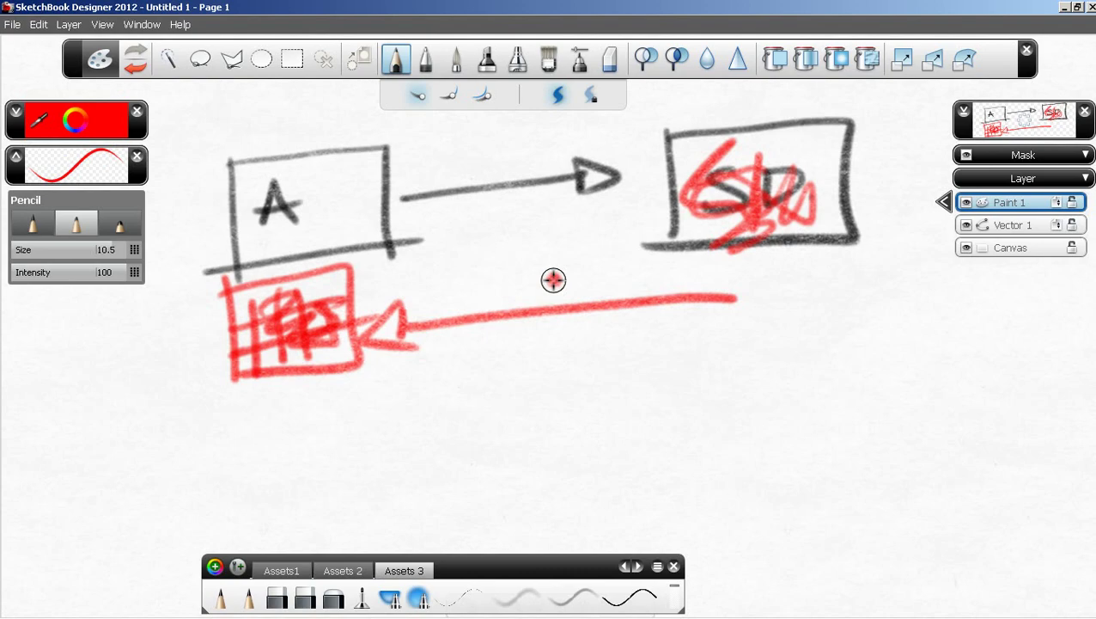
mouse_move(459, 248)
left_mouse_down()
mouse_move(486, 277)
mouse_move(627, 288)
left_mouse_up()
- Switch to Vector 1 for the zigzag's curving red tail, then return to Paint 1
left_click(1010, 225)
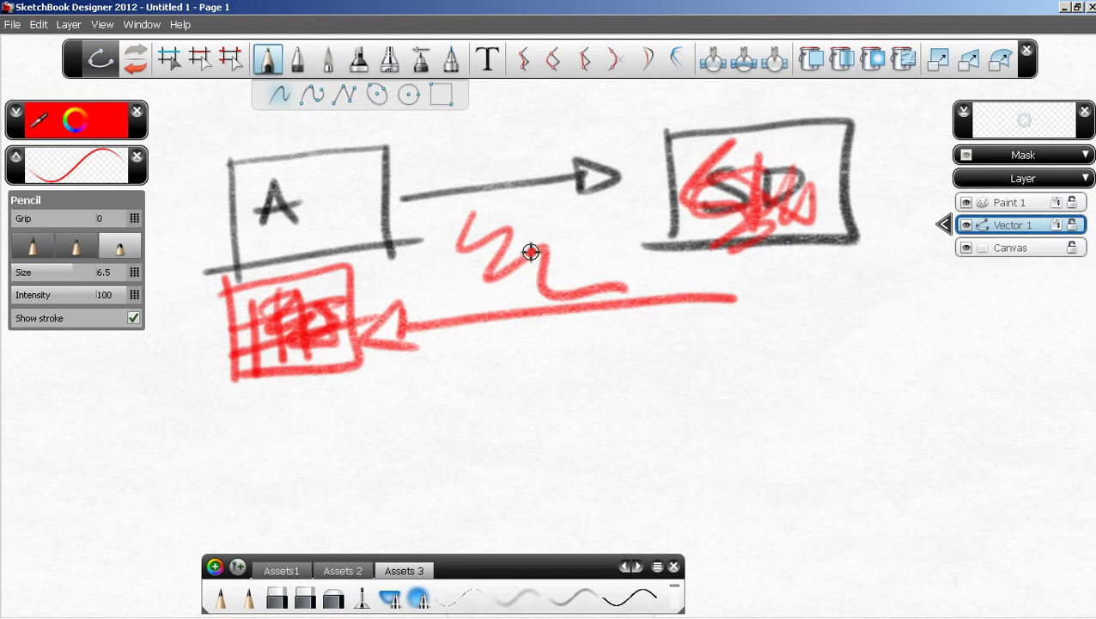
left_click(1010, 201)
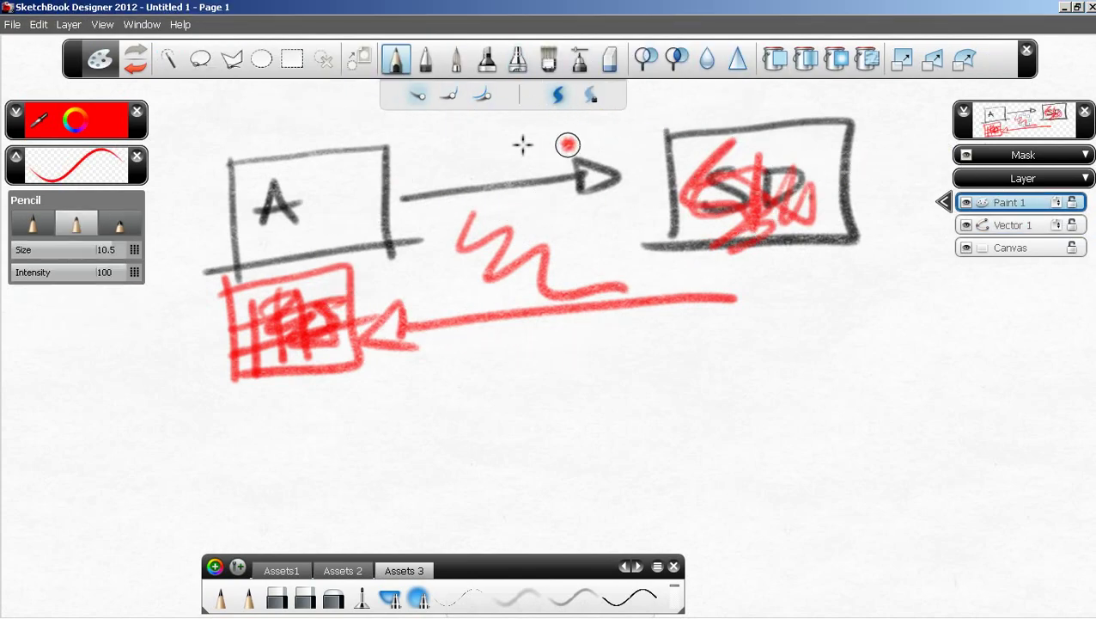
- Draw a red curved arrow above the black arrow and red circles around box A and the right-hand box
left_click_drag(421, 154, 605, 133)
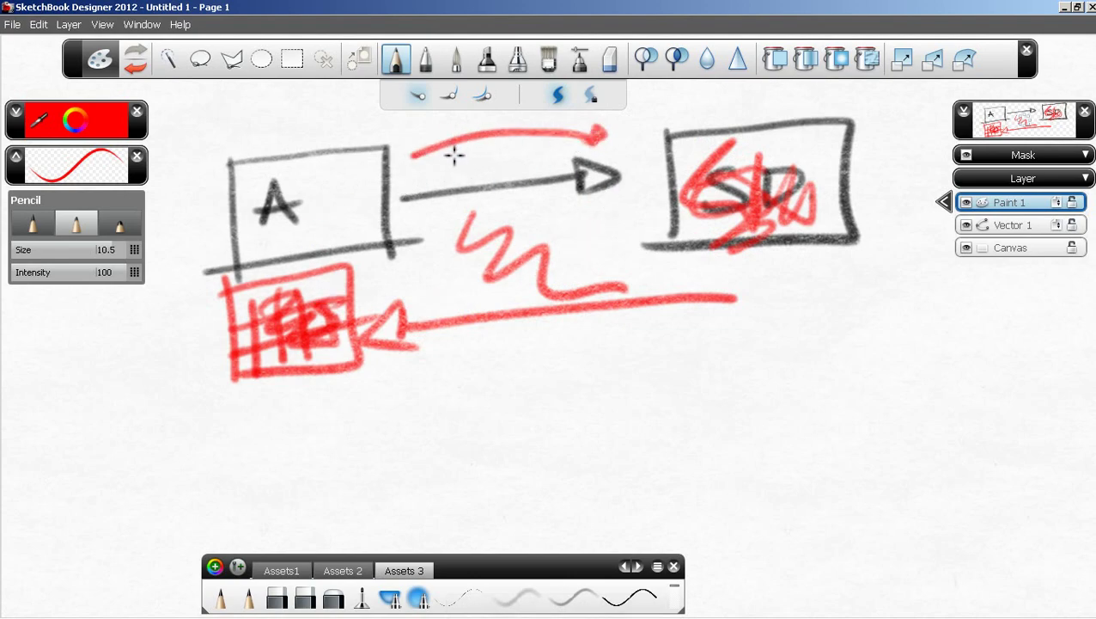
left_click_drag(455, 156, 444, 129)
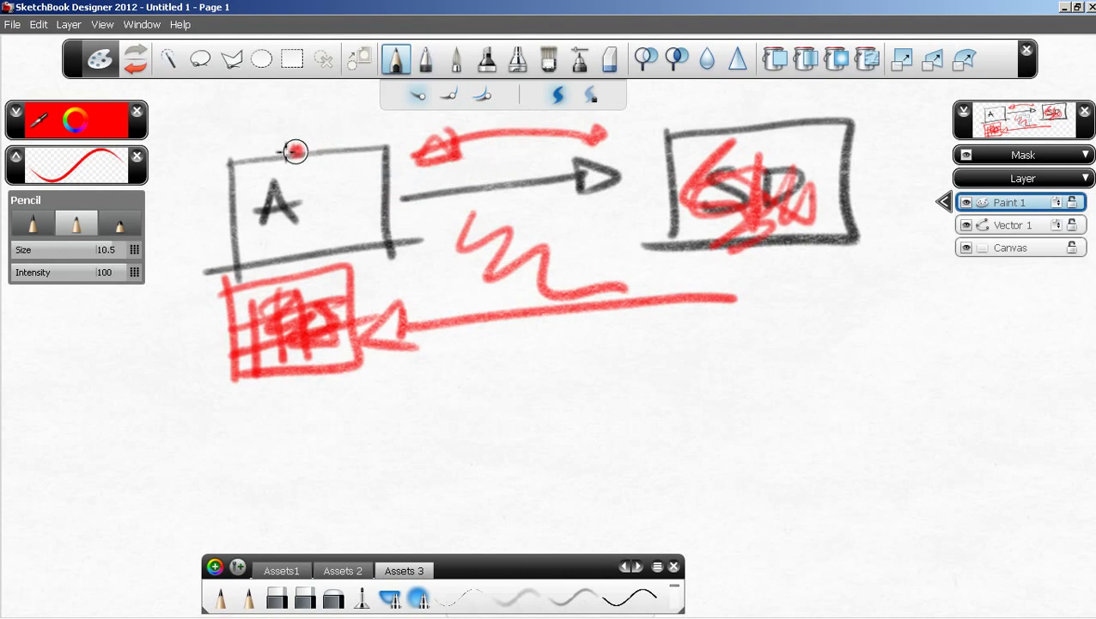
mouse_move(323, 127)
left_mouse_down()
mouse_move(247, 159)
mouse_move(361, 120)
left_mouse_up()
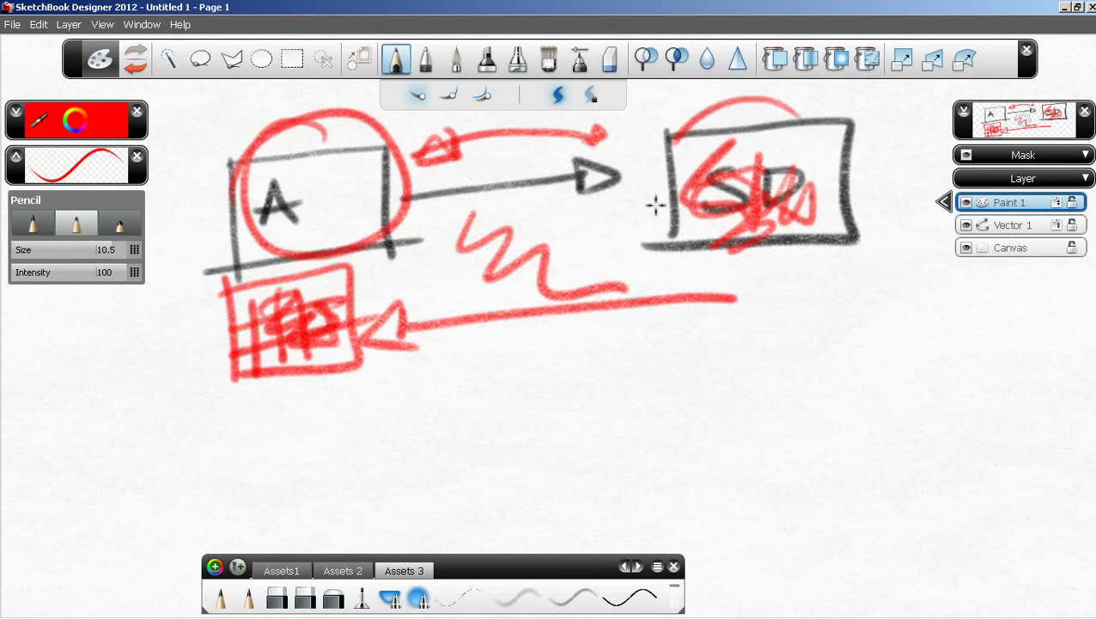
left_click_drag(661, 234, 646, 220)
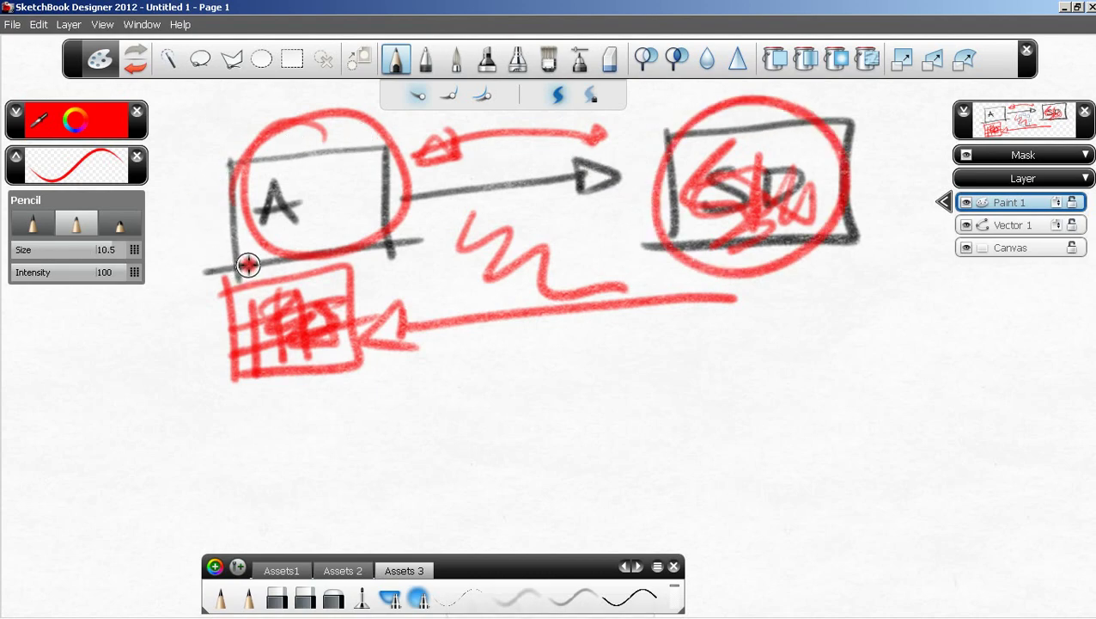
left_click_drag(815, 127, 671, 105)
left_click_drag(761, 82, 614, 197)
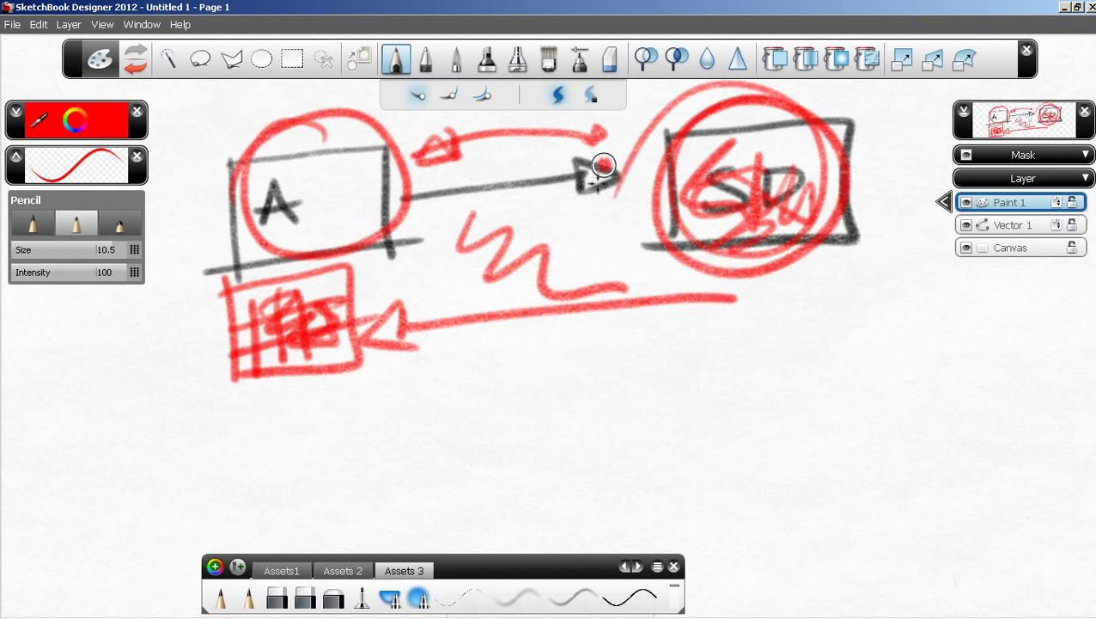
left_click(487, 60)
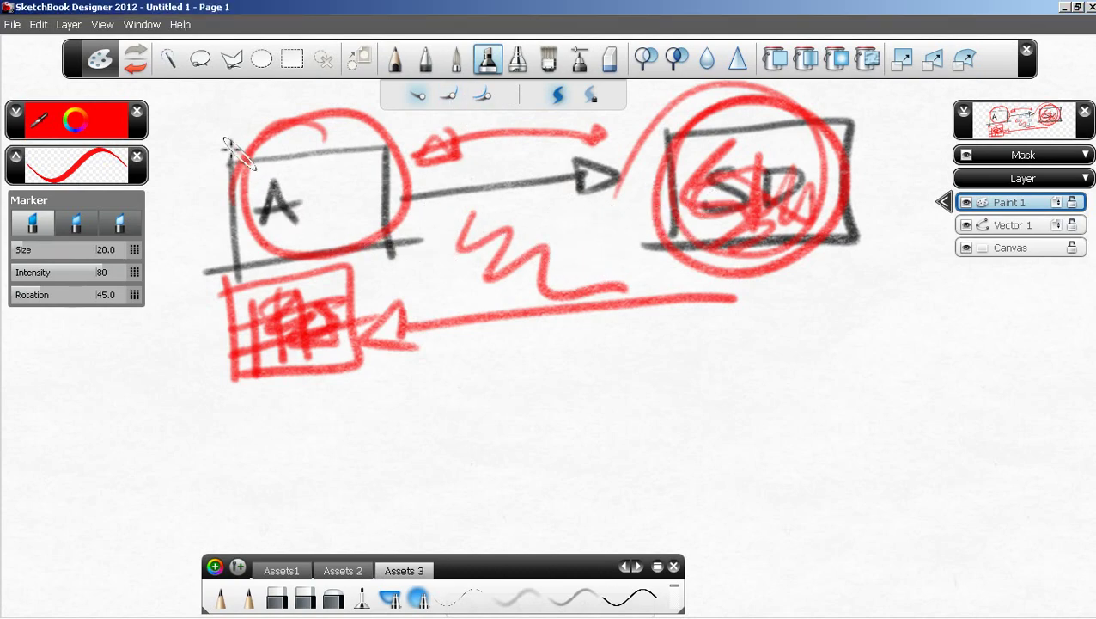
- Set the drawing colour to grey via the quick colour picker and colour wheel
left_click(73, 124)
left_click(53, 130)
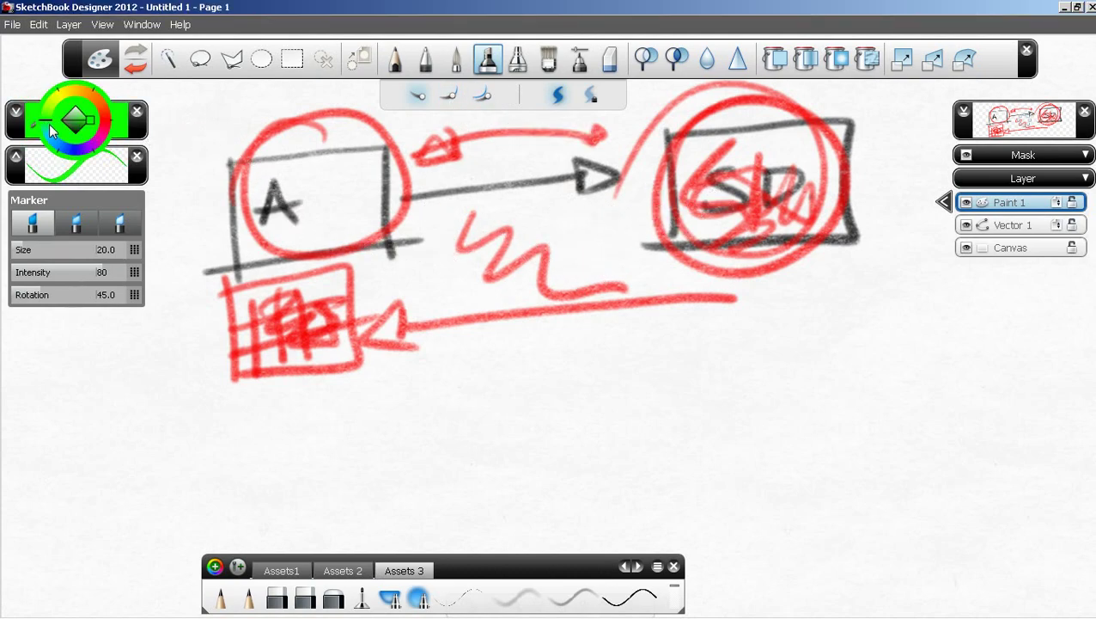
left_click_drag(71, 127, 559, 327)
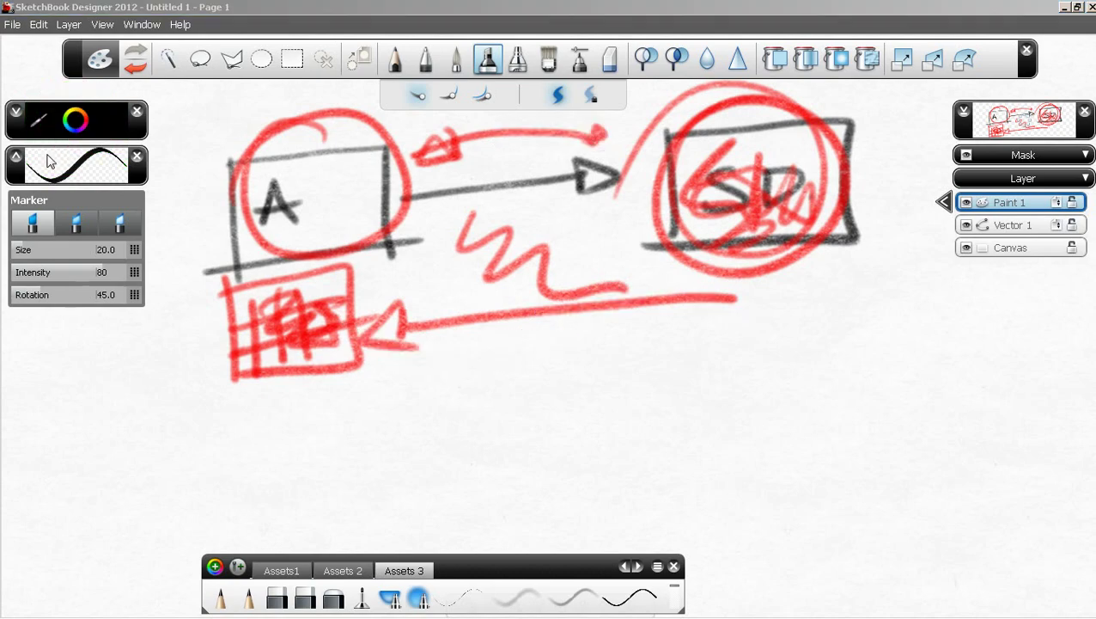
left_click(15, 111)
left_click(18, 275)
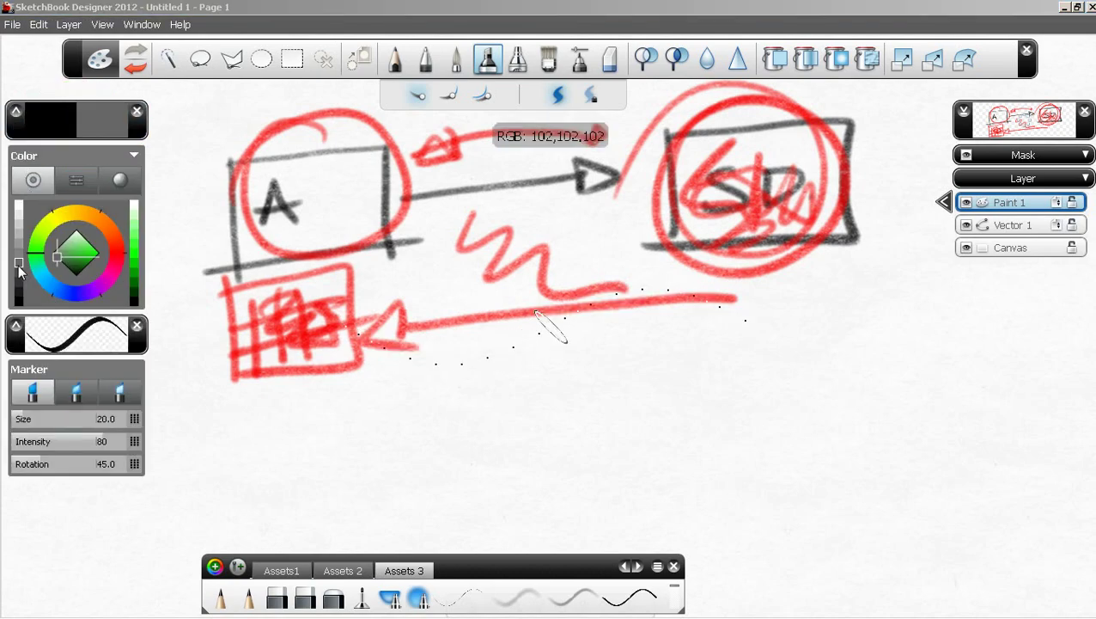
- Scribble a grey pencil zigzag, two pen loops (third tip preset) and soft brush strokes across the diagram
left_click(396, 61)
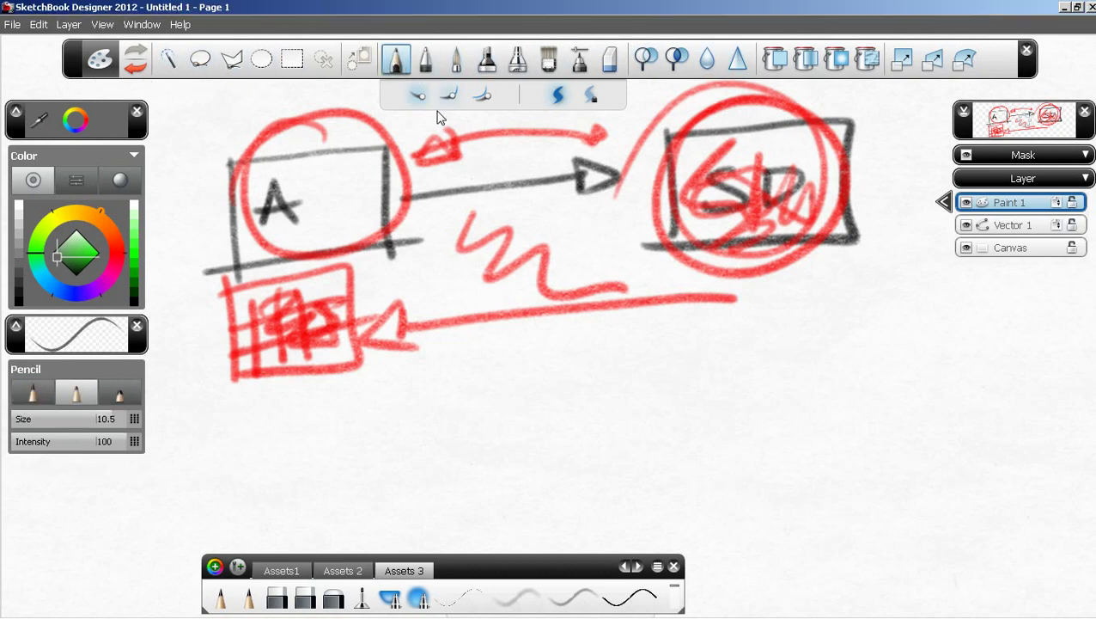
mouse_move(445, 147)
left_mouse_down()
mouse_move(487, 210)
mouse_move(704, 289)
mouse_move(752, 292)
left_mouse_up()
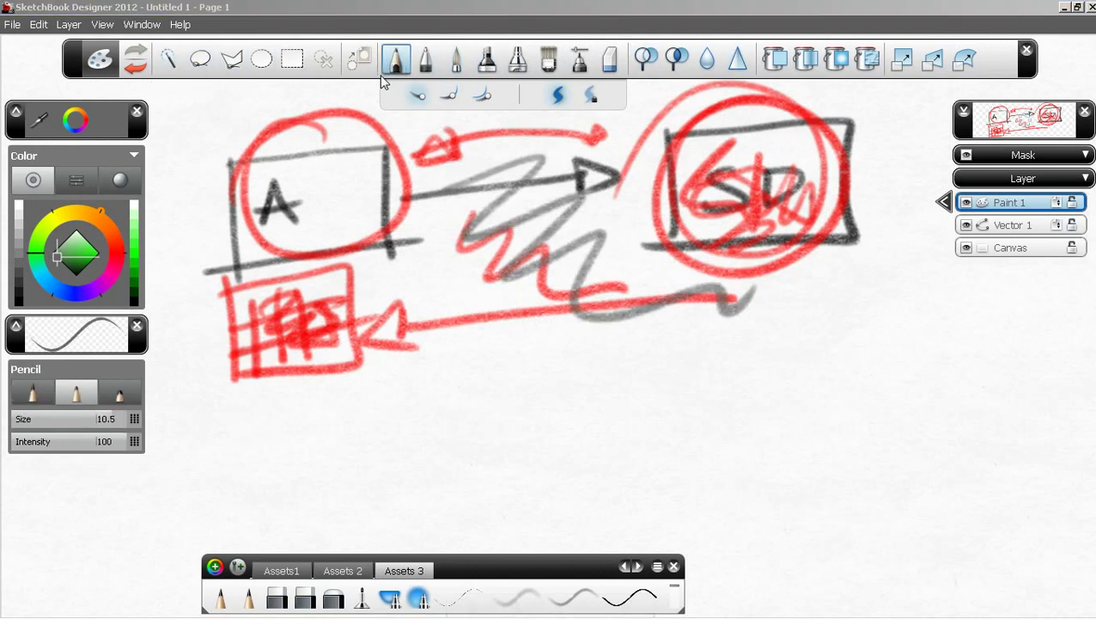
left_click(424, 63)
mouse_move(533, 279)
left_mouse_down()
mouse_move(589, 340)
mouse_move(790, 391)
left_mouse_up()
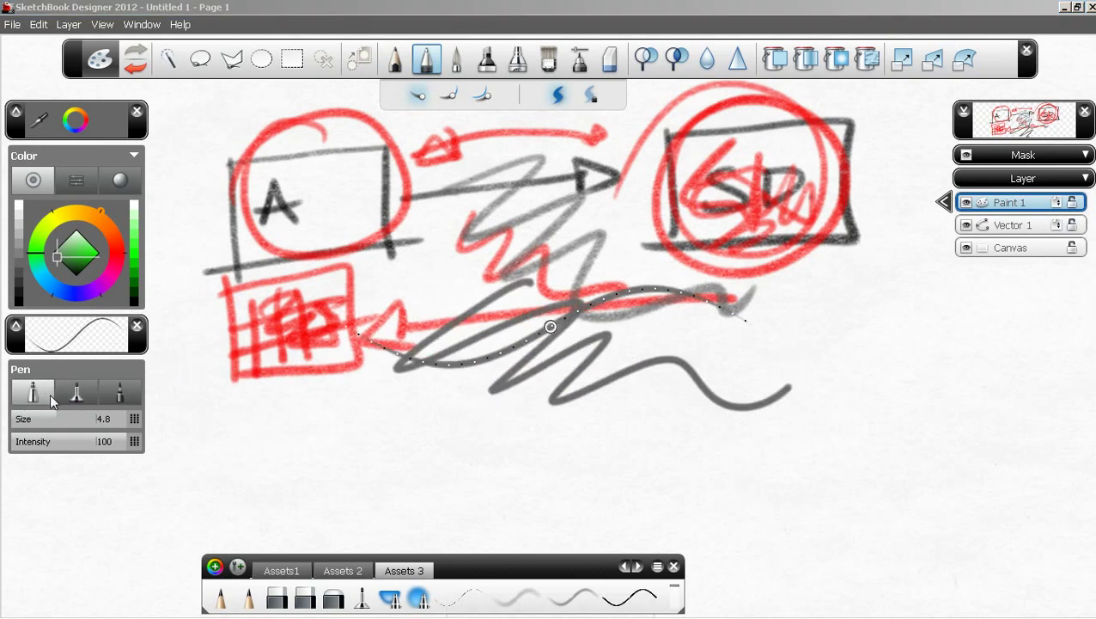
left_click(120, 393)
mouse_move(297, 347)
left_mouse_down()
mouse_move(487, 385)
mouse_move(823, 390)
mouse_move(806, 305)
mouse_move(720, 373)
mouse_move(335, 422)
mouse_move(377, 431)
mouse_move(689, 409)
mouse_move(390, 283)
mouse_move(407, 198)
mouse_move(648, 305)
left_mouse_up()
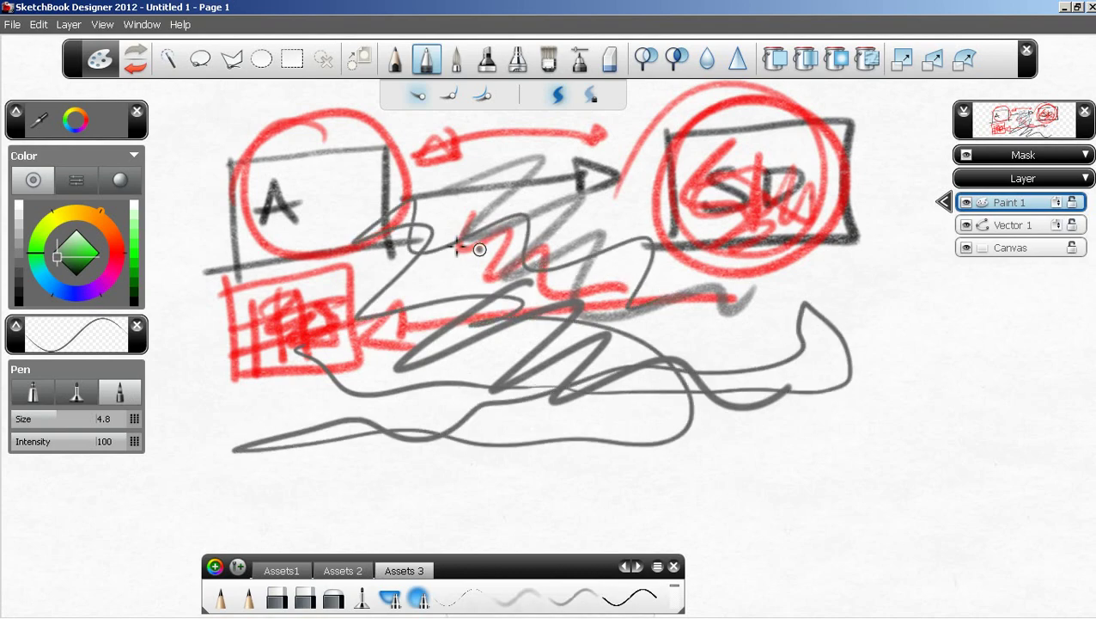
left_click(457, 60)
left_click_drag(460, 213, 859, 215)
- Paint wide diagonal grey marker strokes across the lower diagram and over the A box
left_click(487, 61)
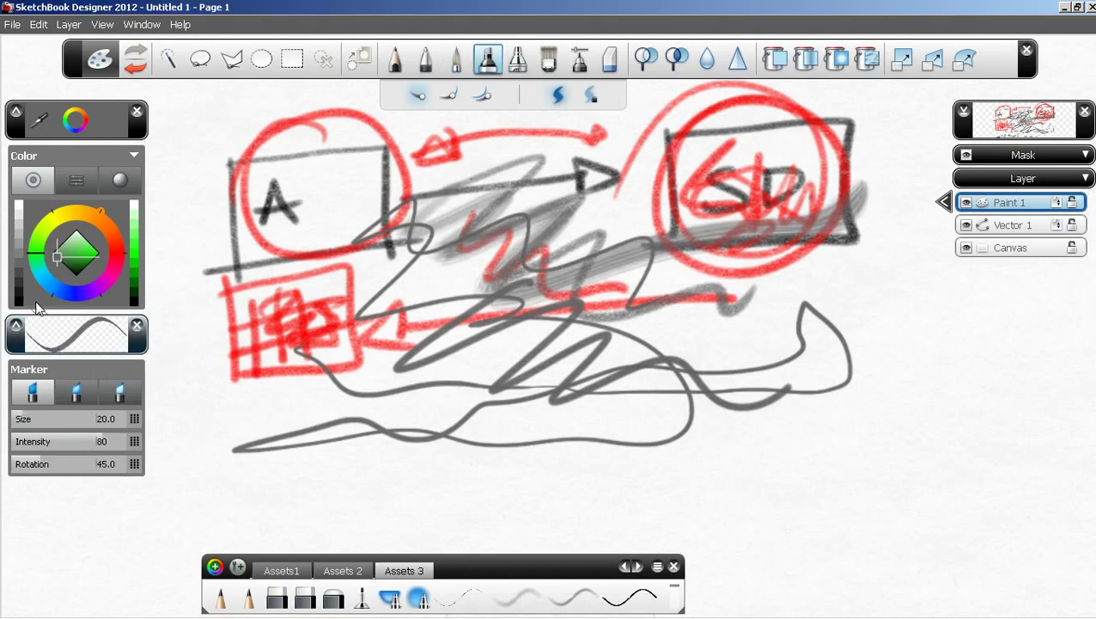
left_click_drag(217, 366, 462, 203)
left_click_drag(270, 400, 535, 200)
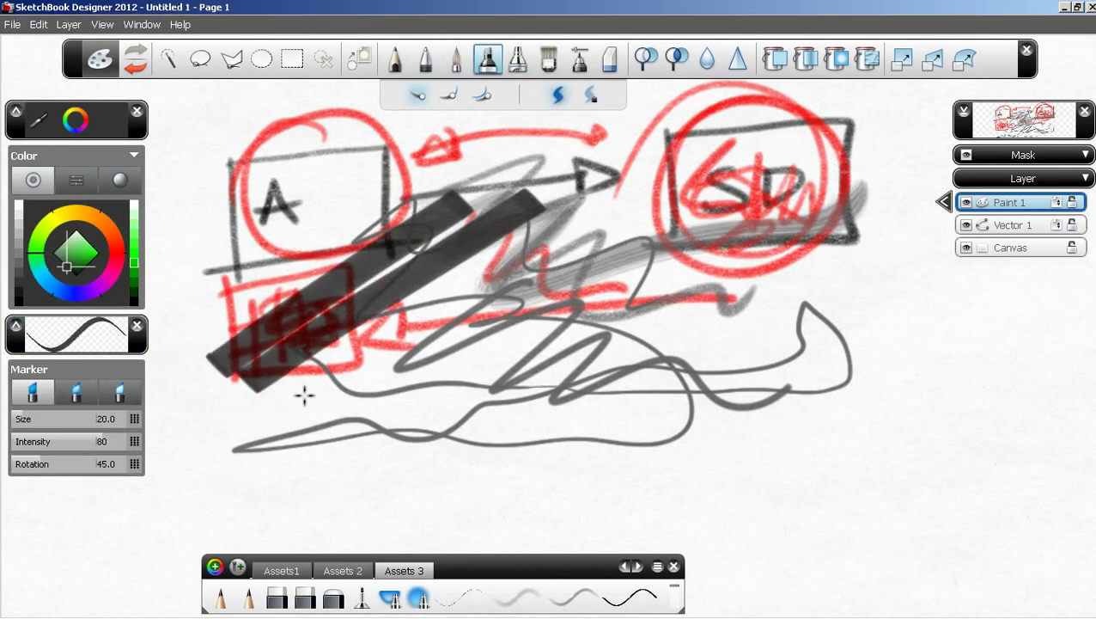
left_click_drag(277, 427, 603, 217)
left_click_drag(380, 414, 612, 258)
left_click_drag(475, 410, 621, 292)
left_click_drag(533, 411, 676, 319)
left_click_drag(594, 434, 745, 344)
left_click_drag(728, 419, 825, 365)
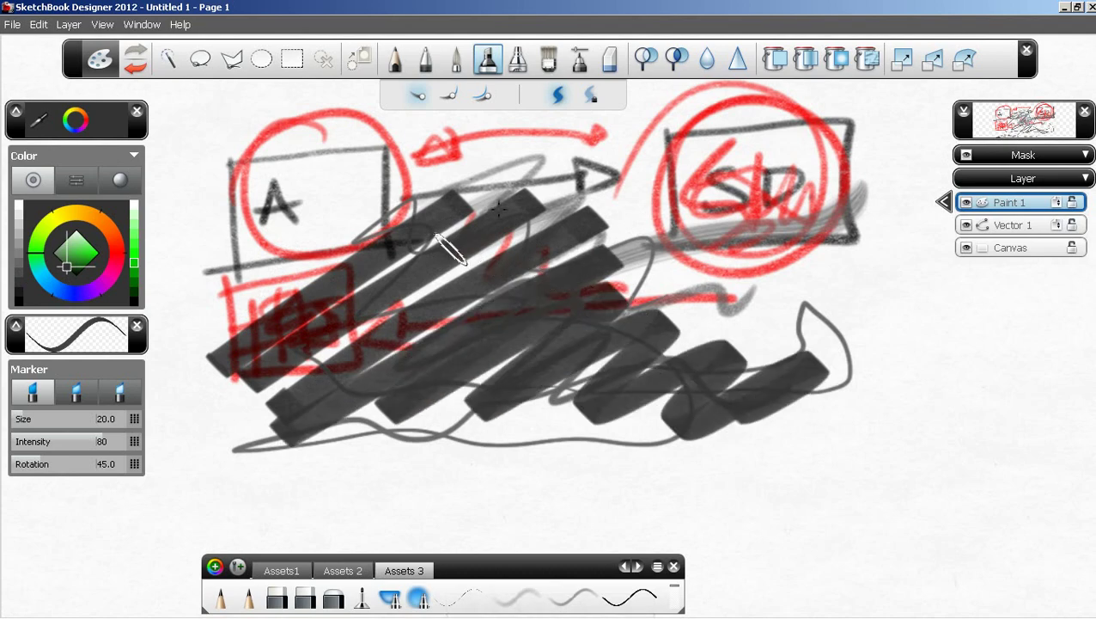
left_click_drag(250, 232, 423, 130)
left_click_drag(335, 287, 502, 147)
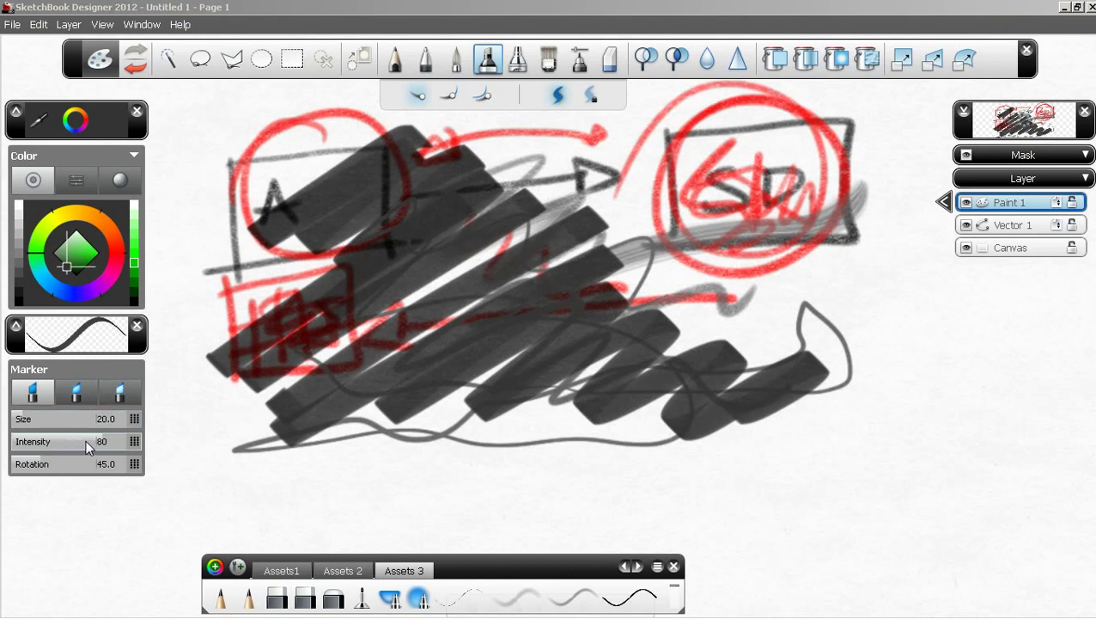
- Lower marker intensity to 43 and paint lighter strokes through the right-hand box
left_click_drag(91, 446, 62, 441)
left_click_drag(569, 249, 692, 175)
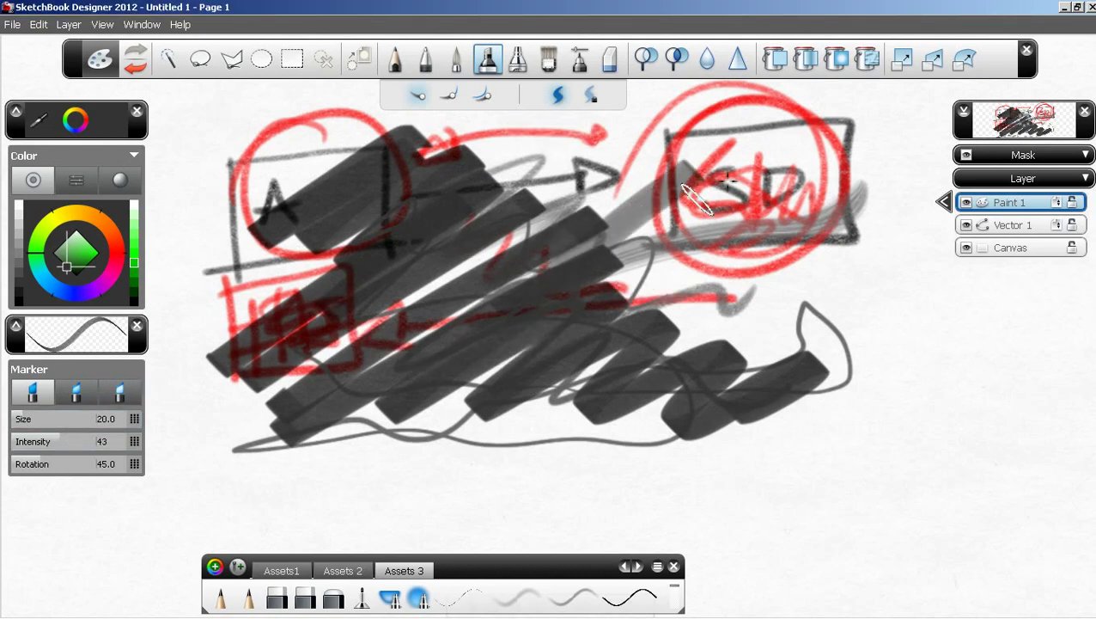
left_click_drag(769, 85, 767, 296)
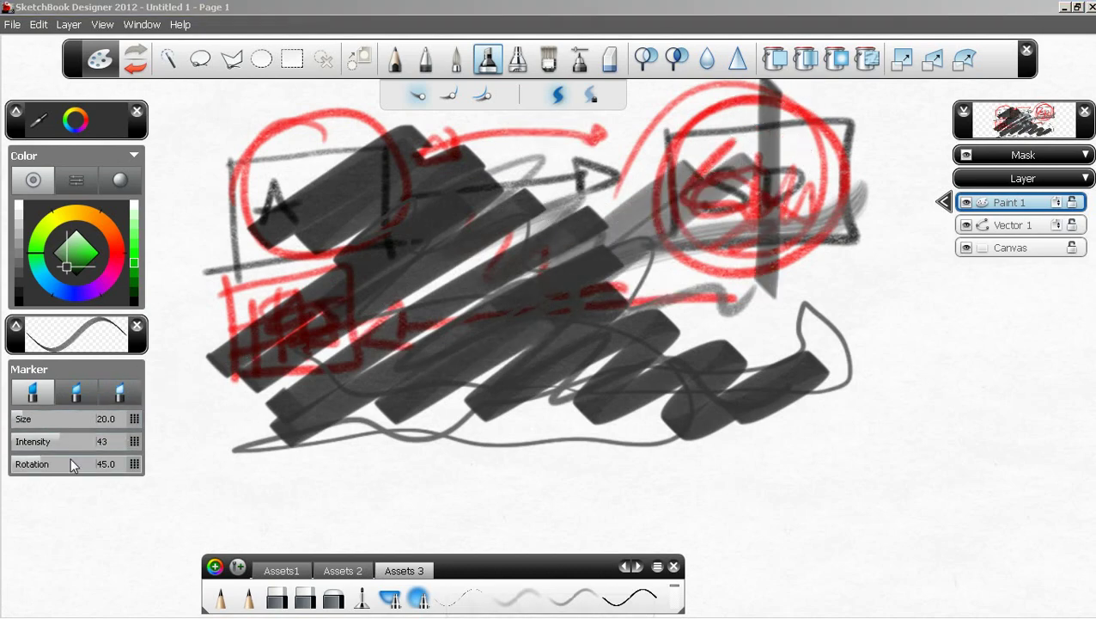
- Set marker rotation to 100 and paint vertical grey bars at the page's right edge
left_click_drag(64, 460, 75, 464)
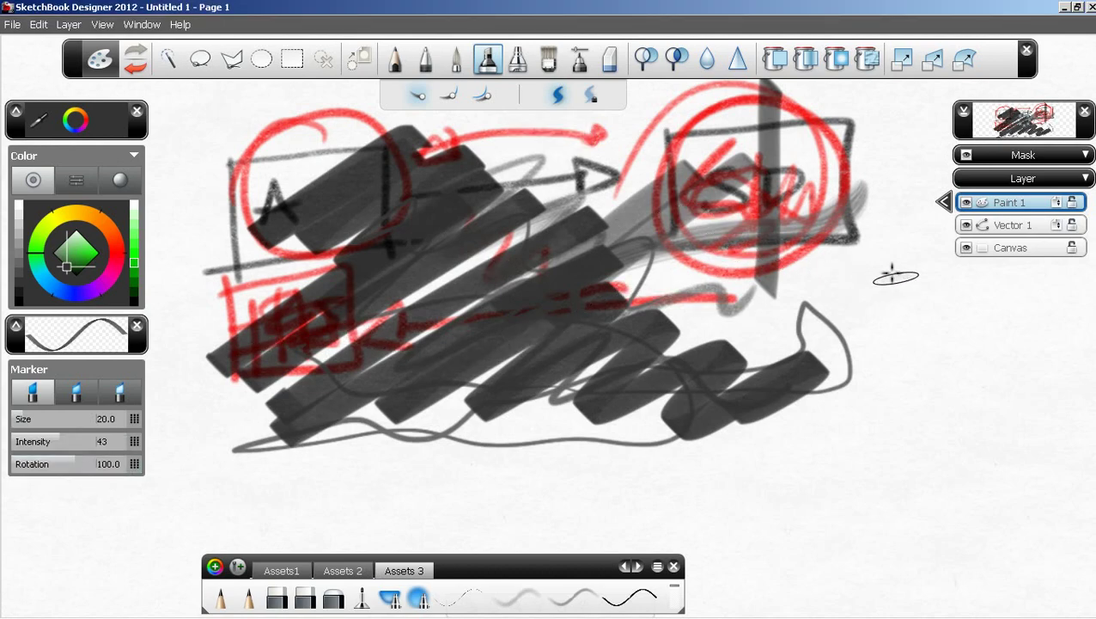
left_click_drag(890, 272, 894, 425)
left_click_drag(912, 261, 925, 431)
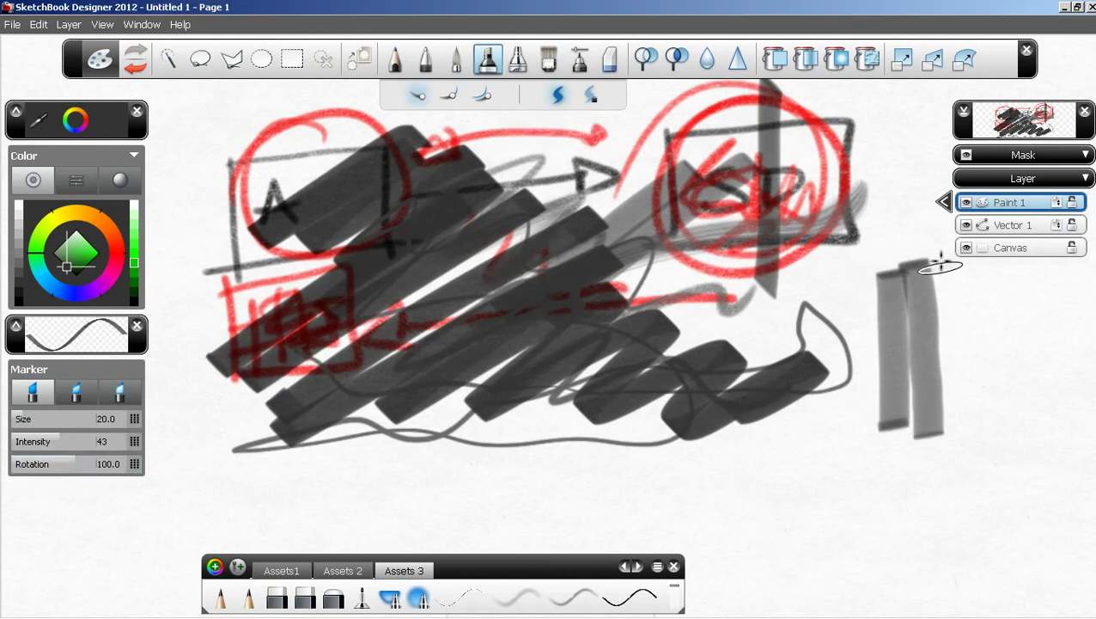
mouse_move(942, 262)
left_mouse_down()
mouse_move(948, 394)
mouse_move(969, 387)
mouse_move(962, 477)
left_mouse_up()
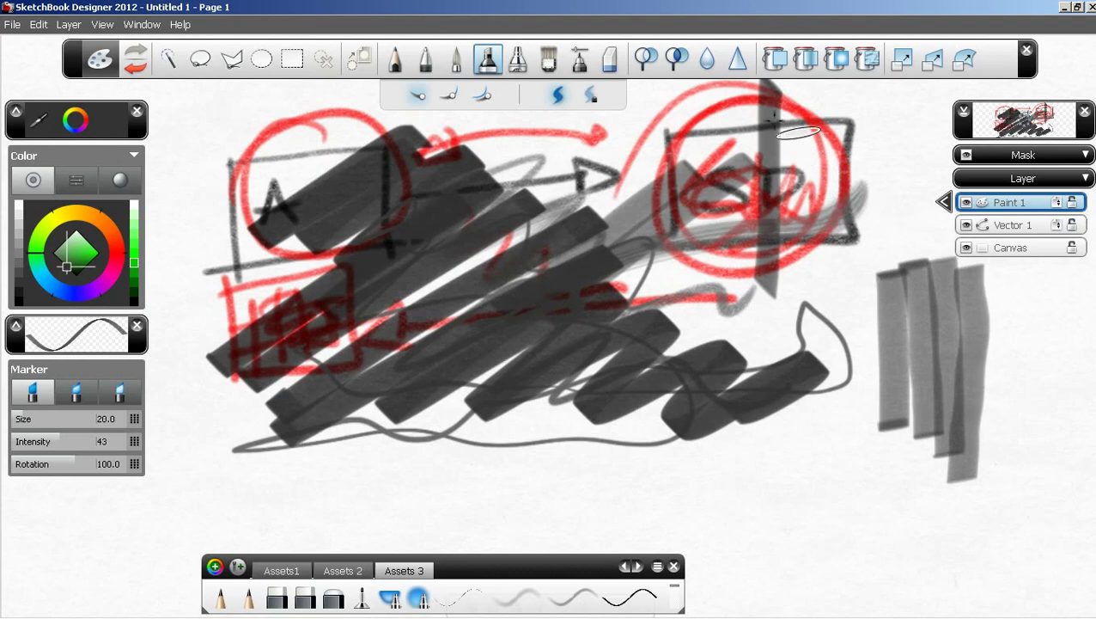
- Try the Air brush and Solid Brush, then wipe the drawing with the size-100 Eraser
left_click(516, 60)
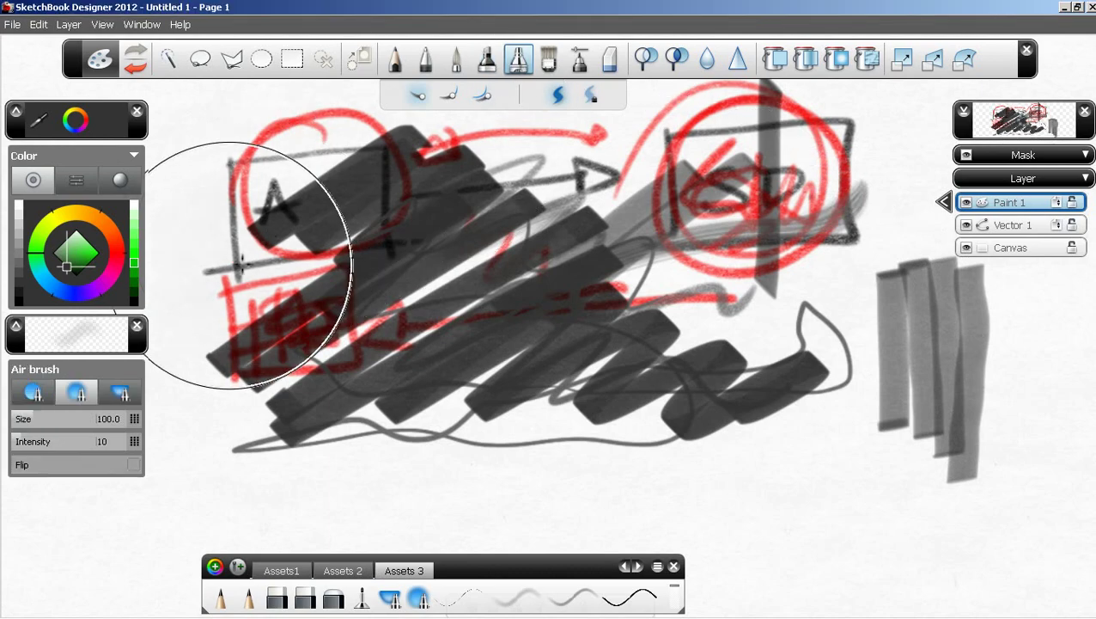
left_click(549, 58)
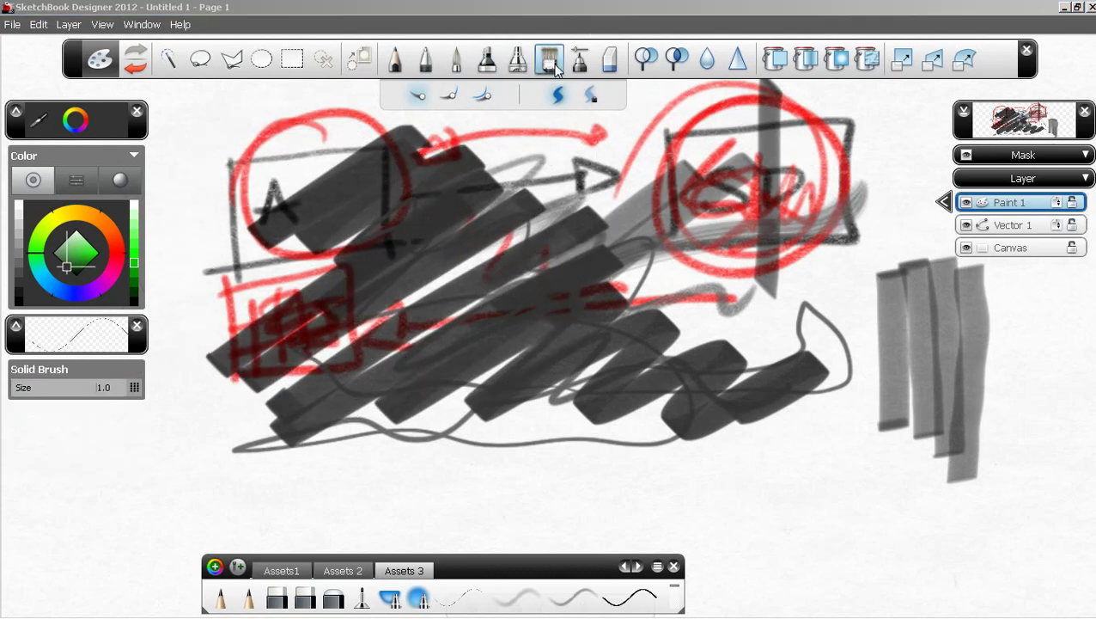
left_click(608, 62)
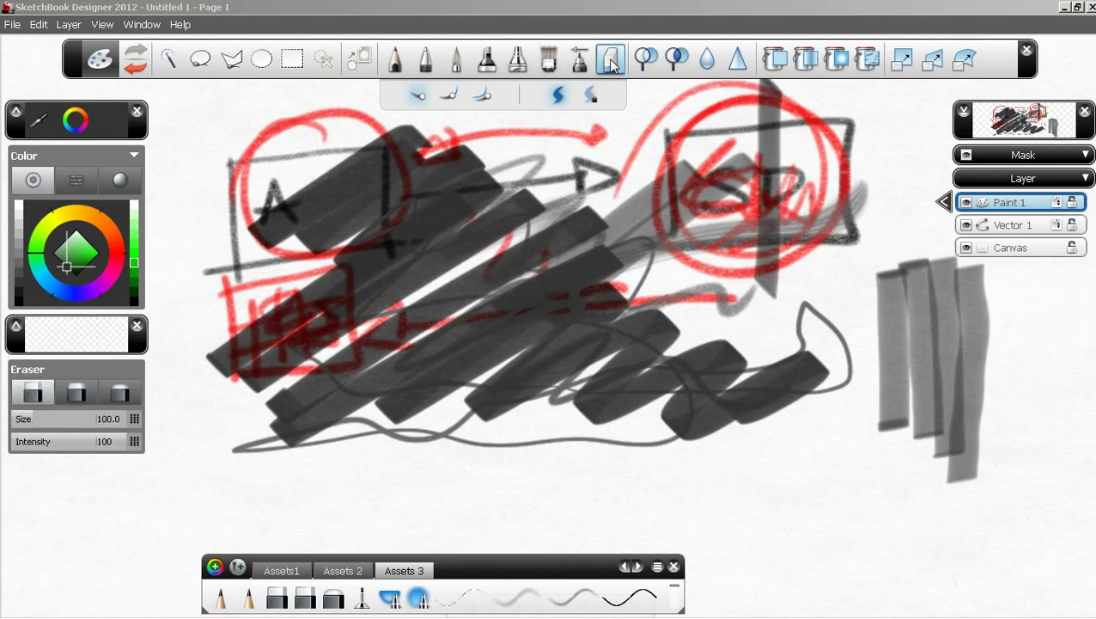
mouse_move(460, 243)
left_mouse_down()
mouse_move(500, 330)
mouse_move(678, 425)
mouse_move(783, 230)
mouse_move(250, 176)
mouse_move(352, 313)
mouse_move(627, 126)
mouse_move(641, 225)
mouse_move(492, 137)
left_mouse_up()
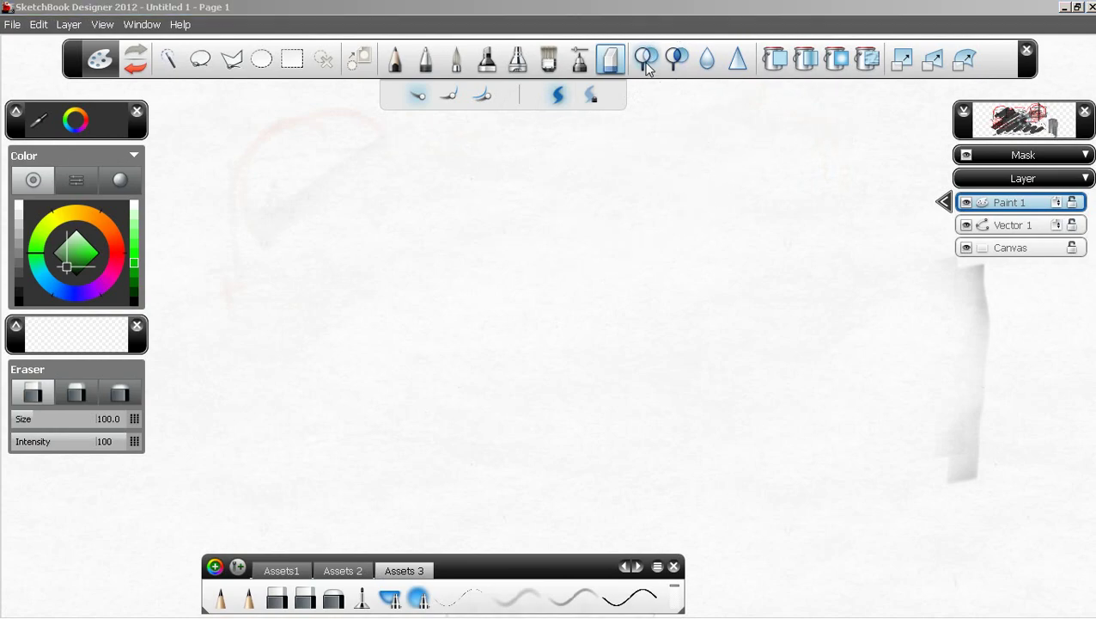